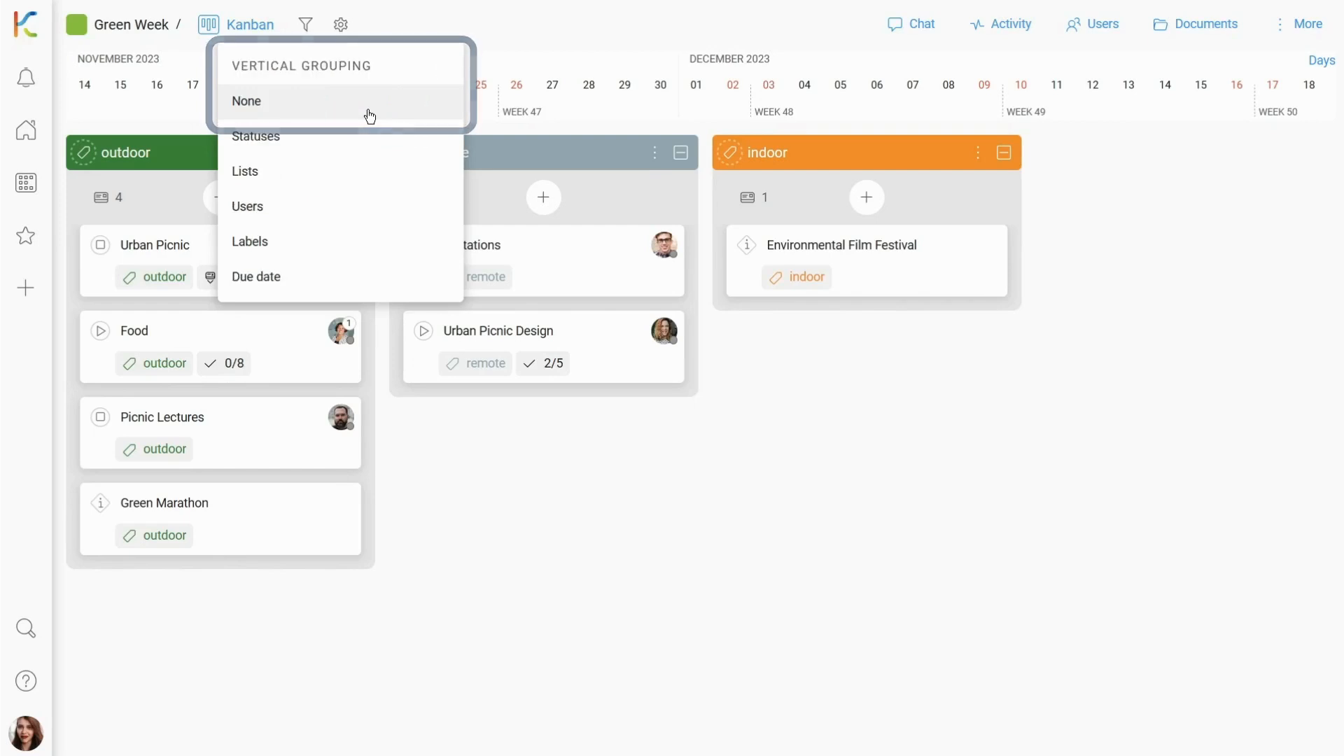
Step: Set the vertical grouping of the Green Week Kanban board to Statuses and look over the status rows
click(339, 143)
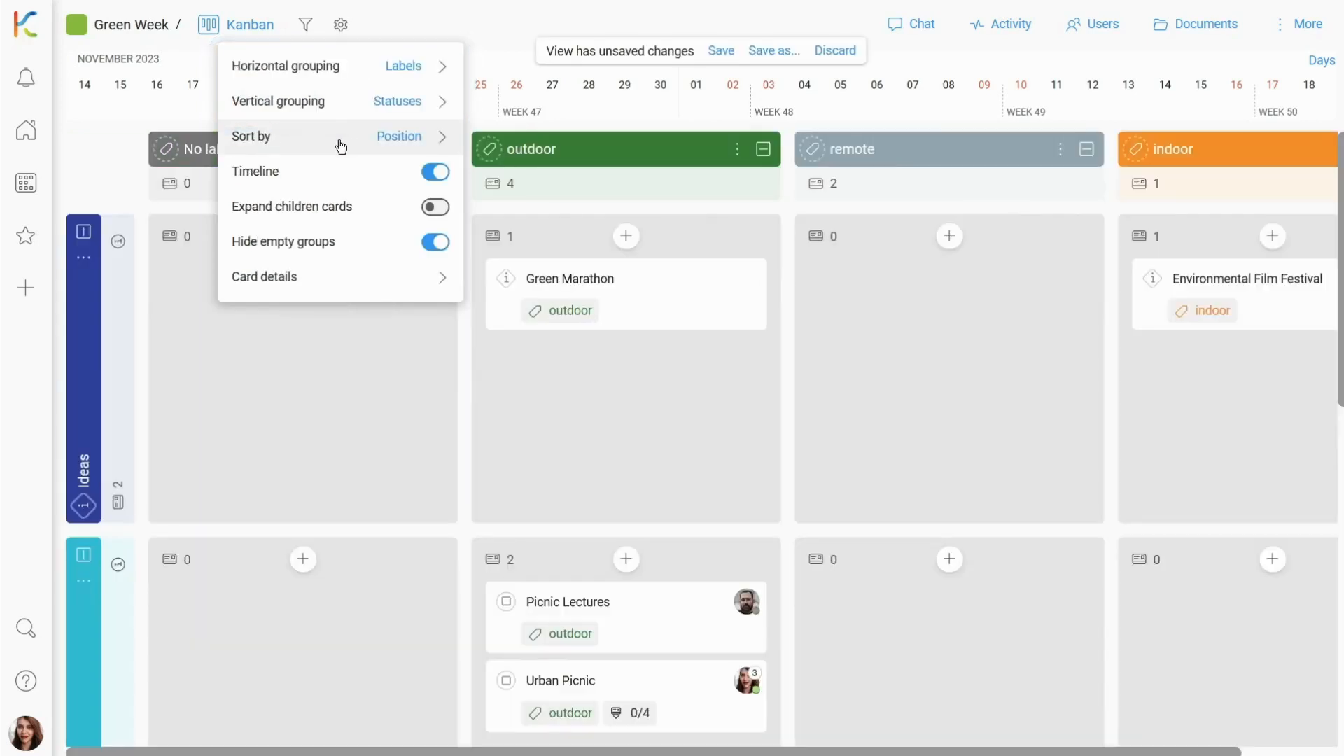
click(929, 350)
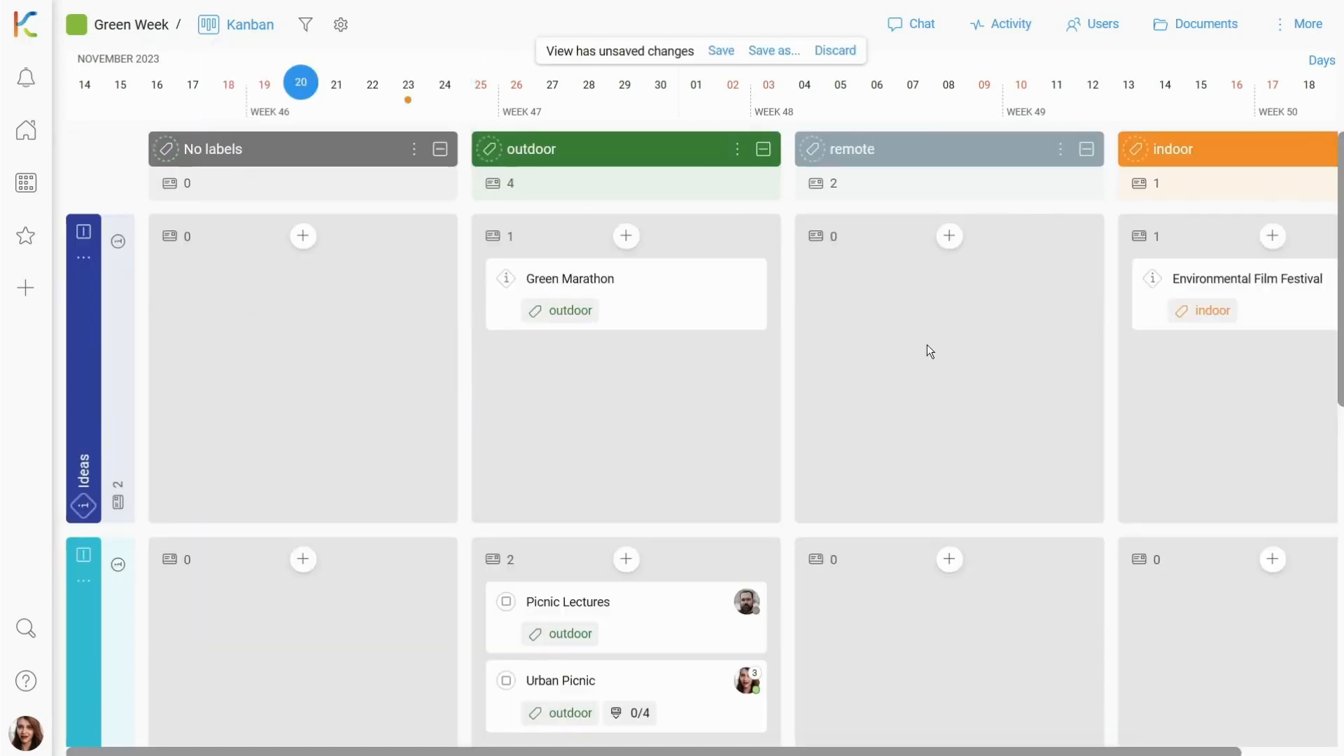
scroll(926, 345, down, 6)
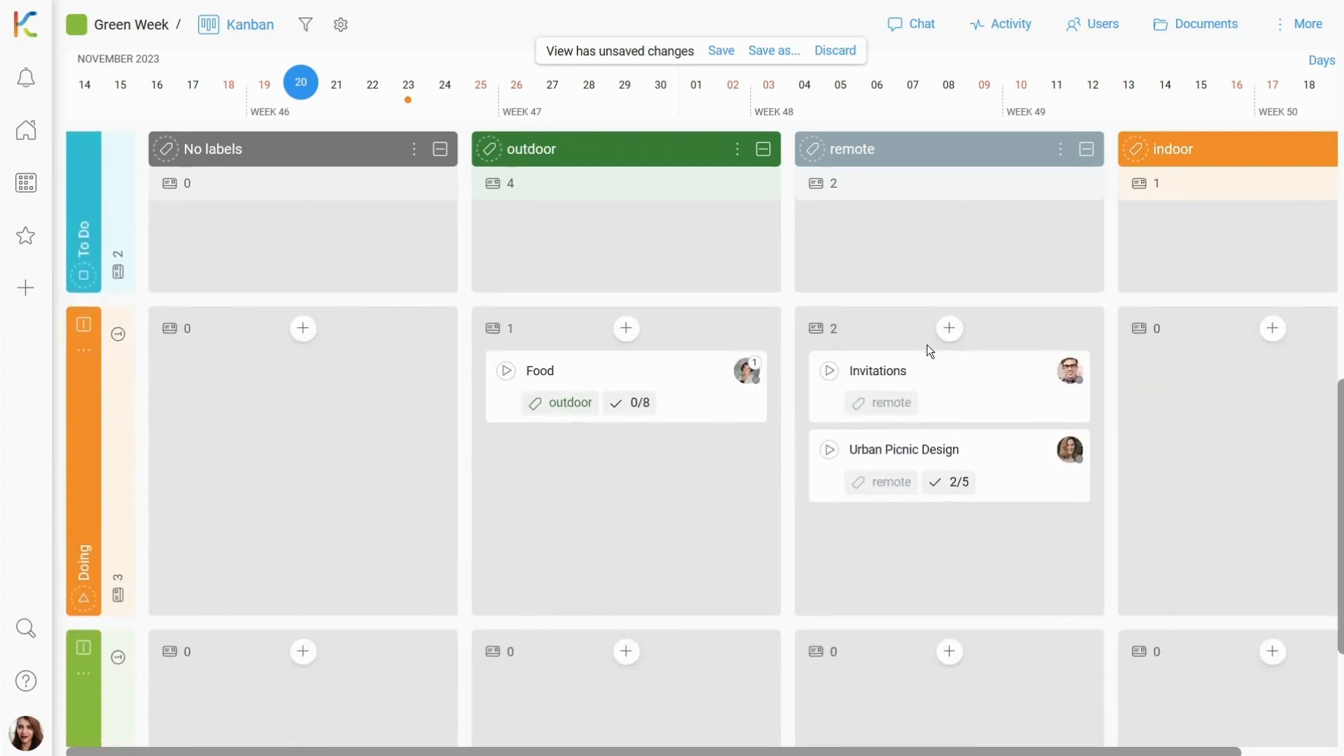
scroll(927, 344, up, 8)
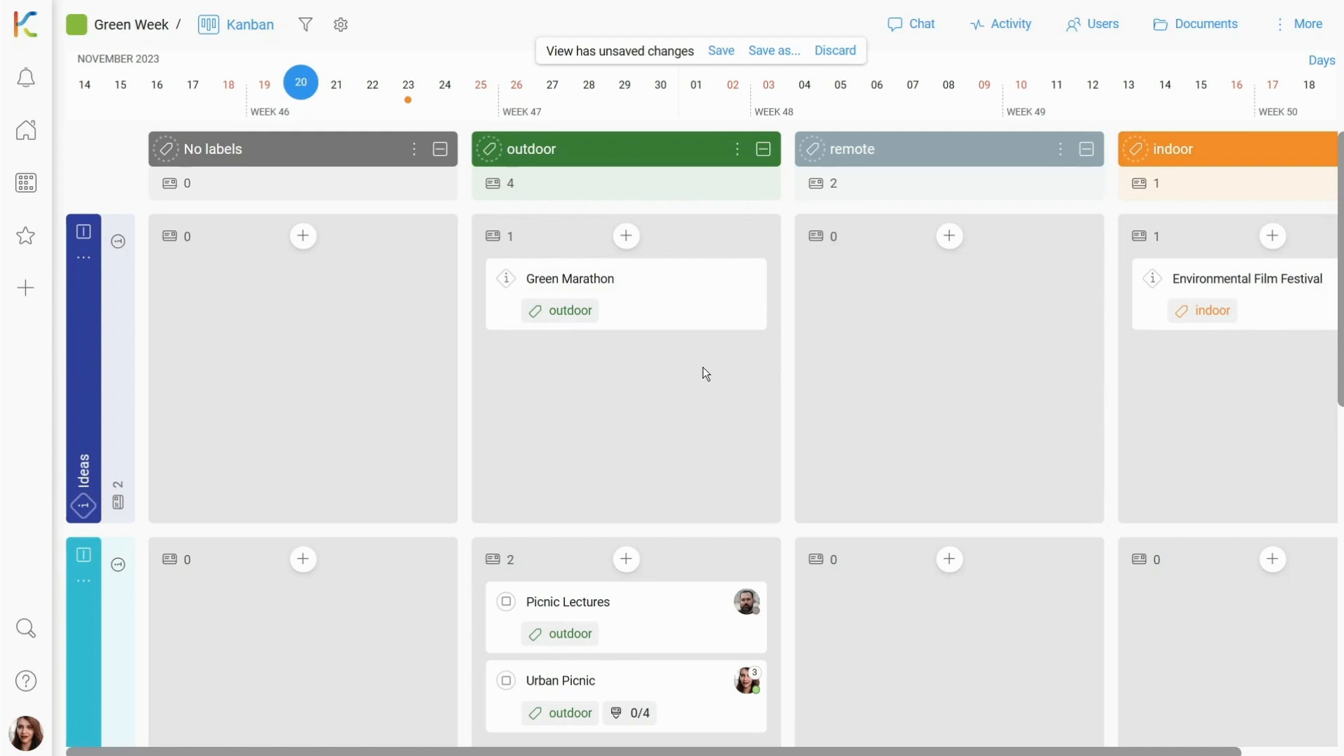
Step: In the List view, move the Green Marathon and Environmental Film Festival cards from Ideas to To Do
click(260, 35)
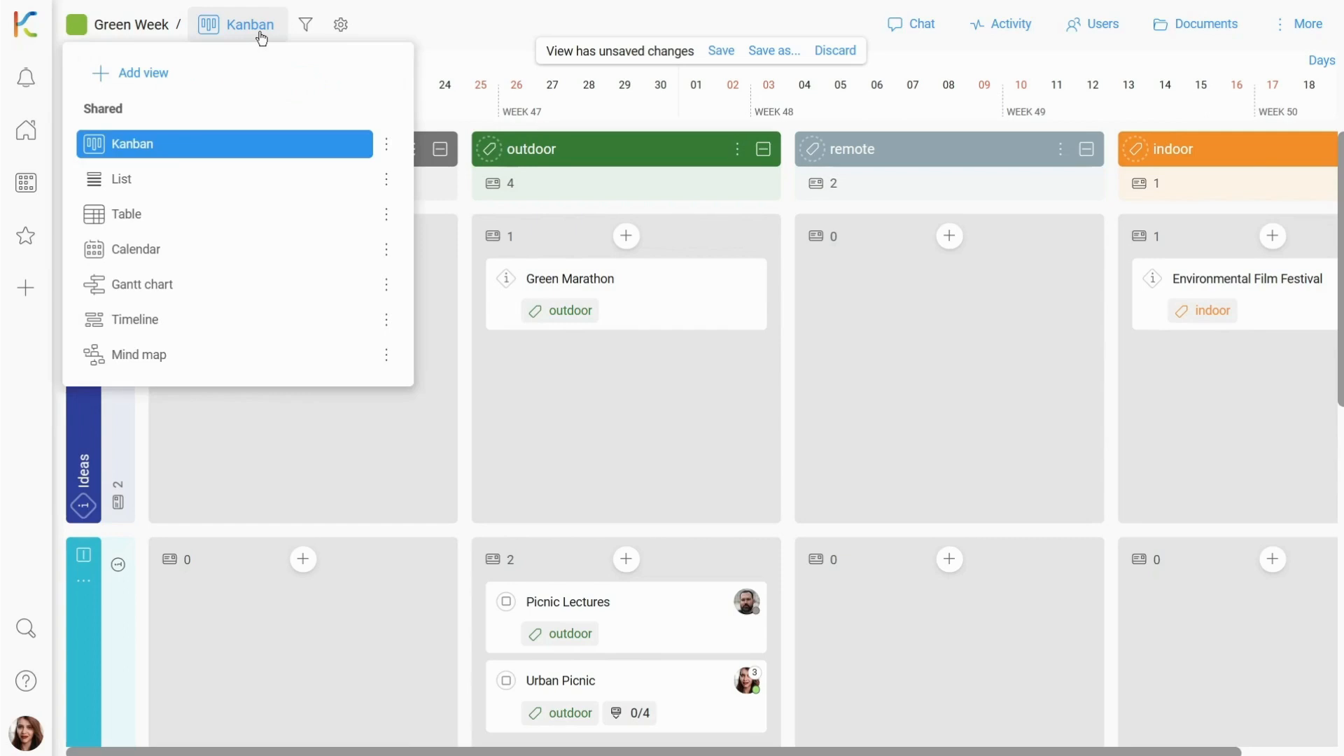
click(161, 182)
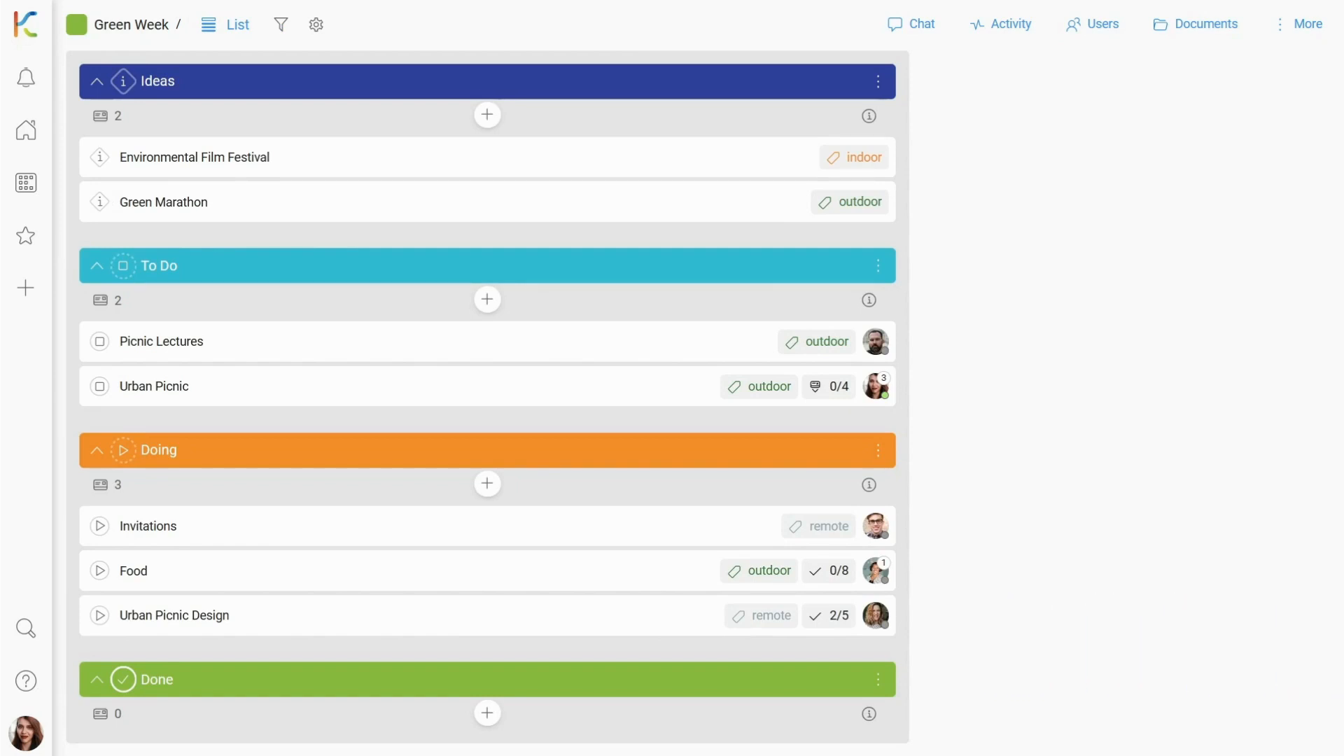
drag(587, 204, 571, 315)
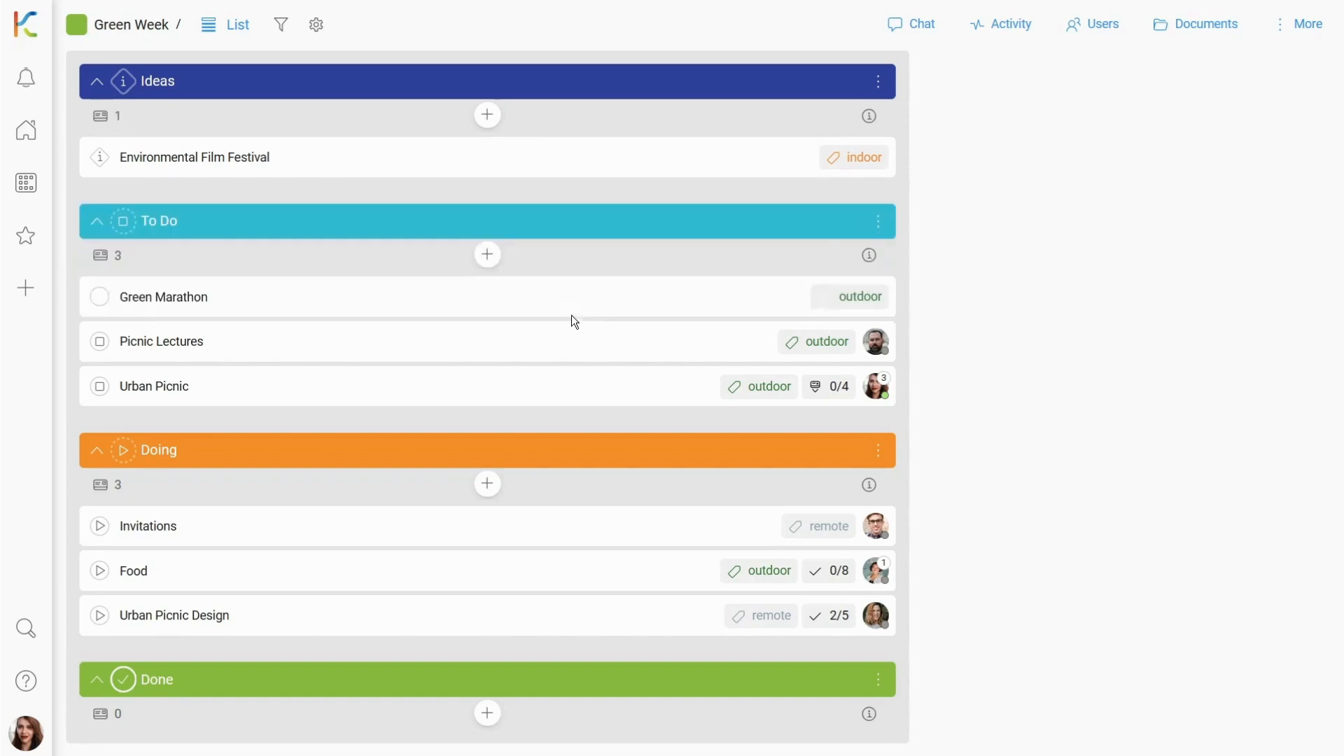
drag(509, 162, 531, 258)
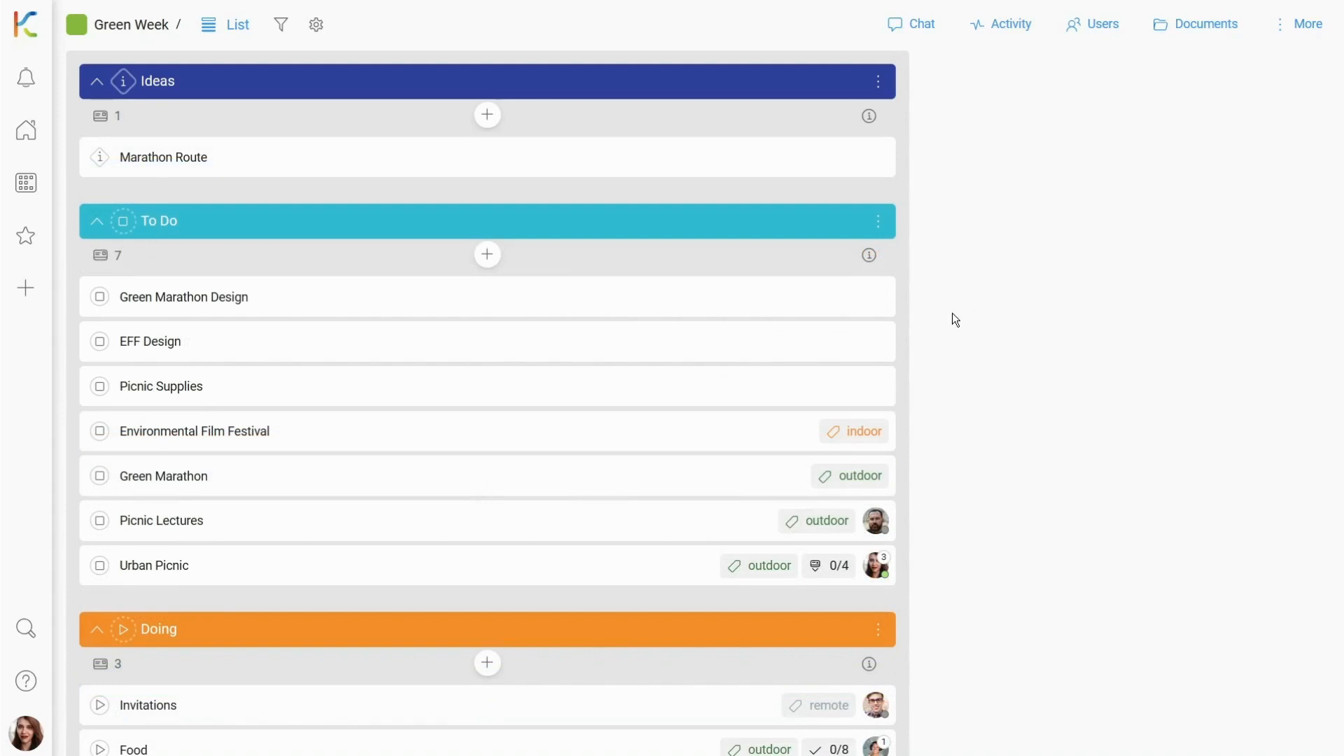
scroll(952, 320, down, 2)
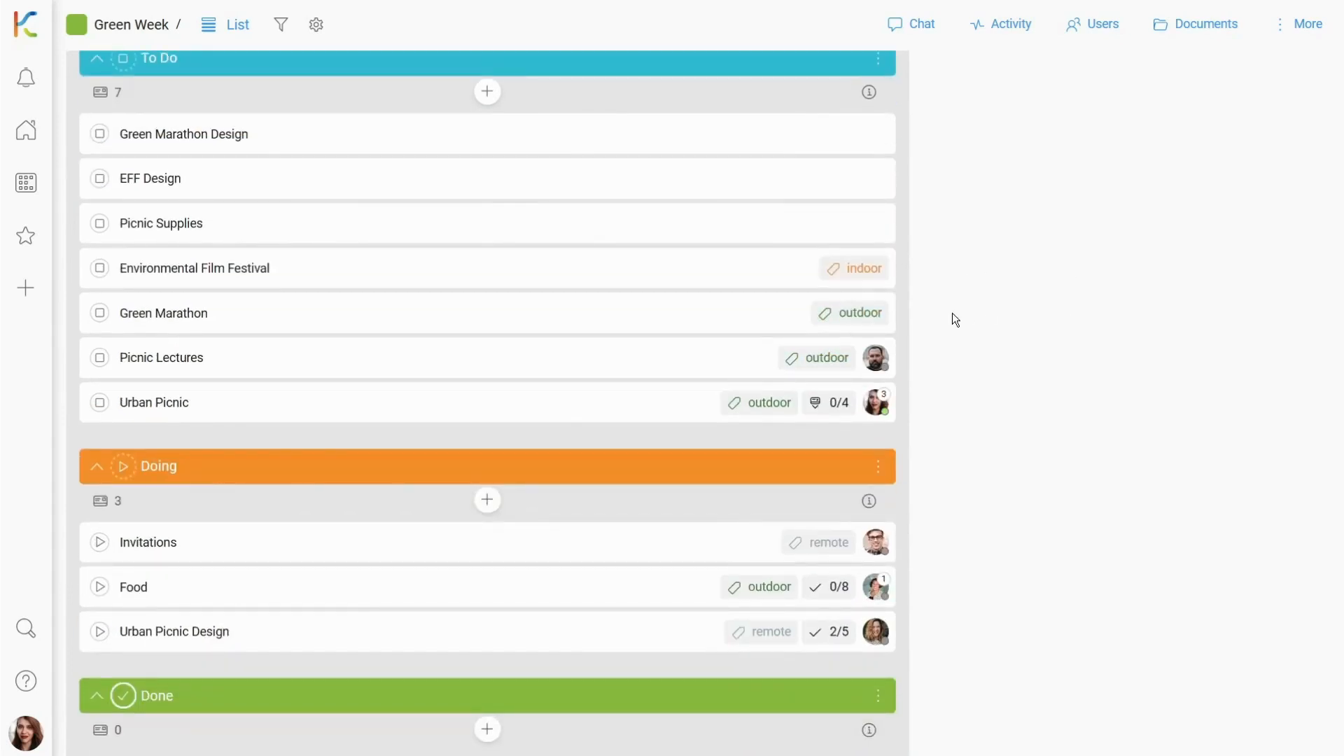
scroll(952, 314, up, 2)
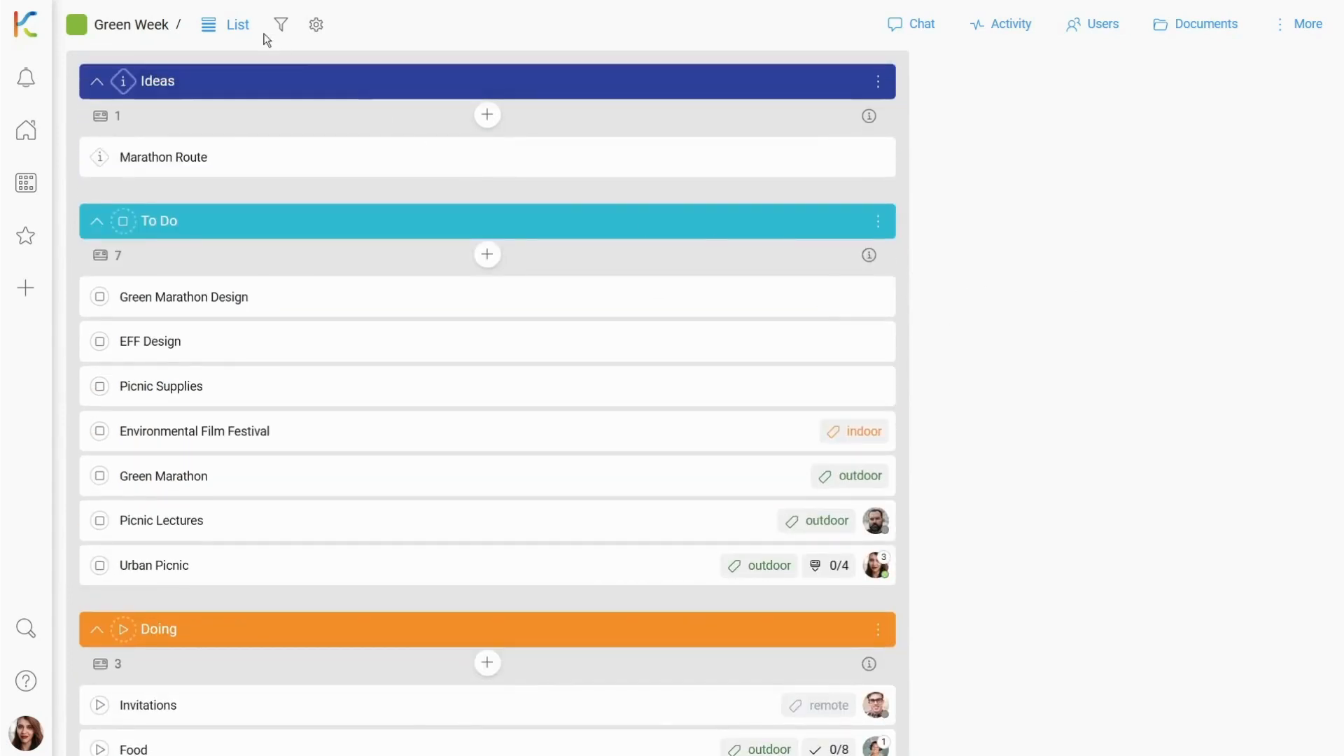
Step: In the Table view, assign the bearded man as responsible for Marathon Route and the long-haired man in sunglasses for Picnic Supplies
click(243, 27)
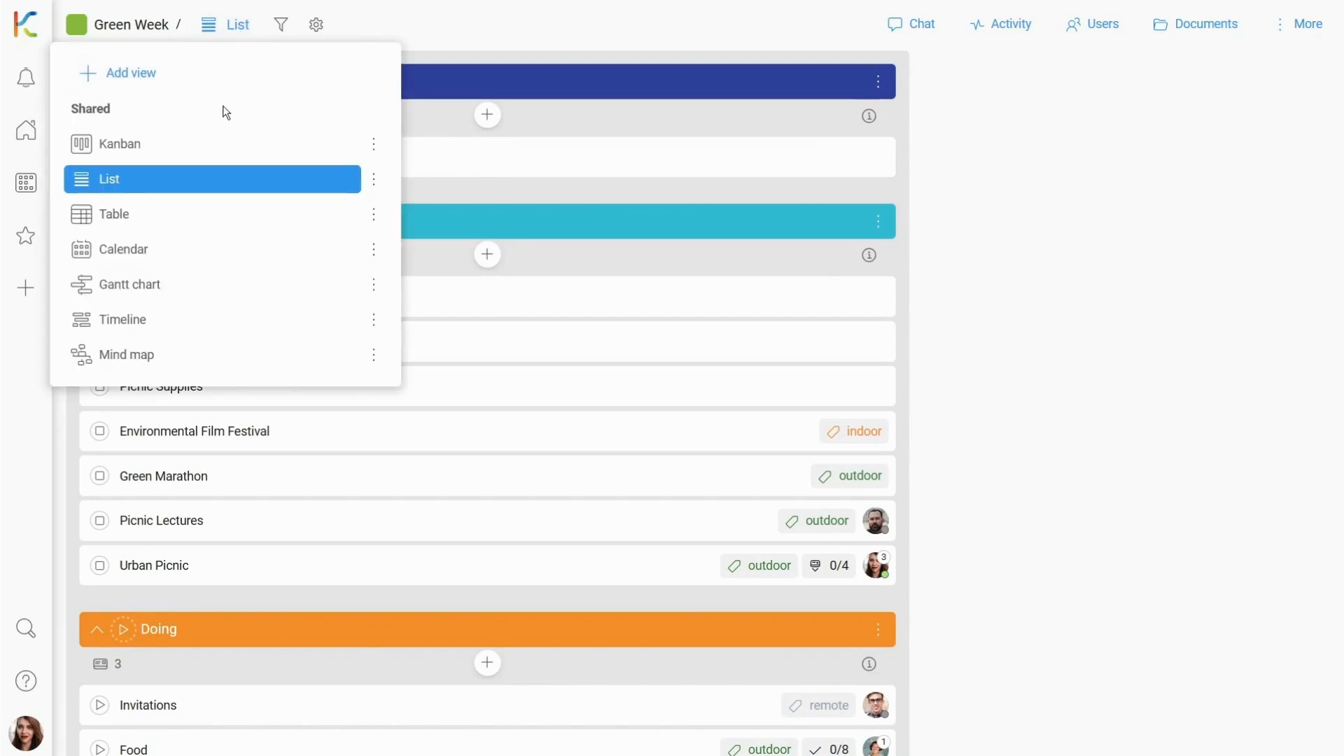
click(212, 217)
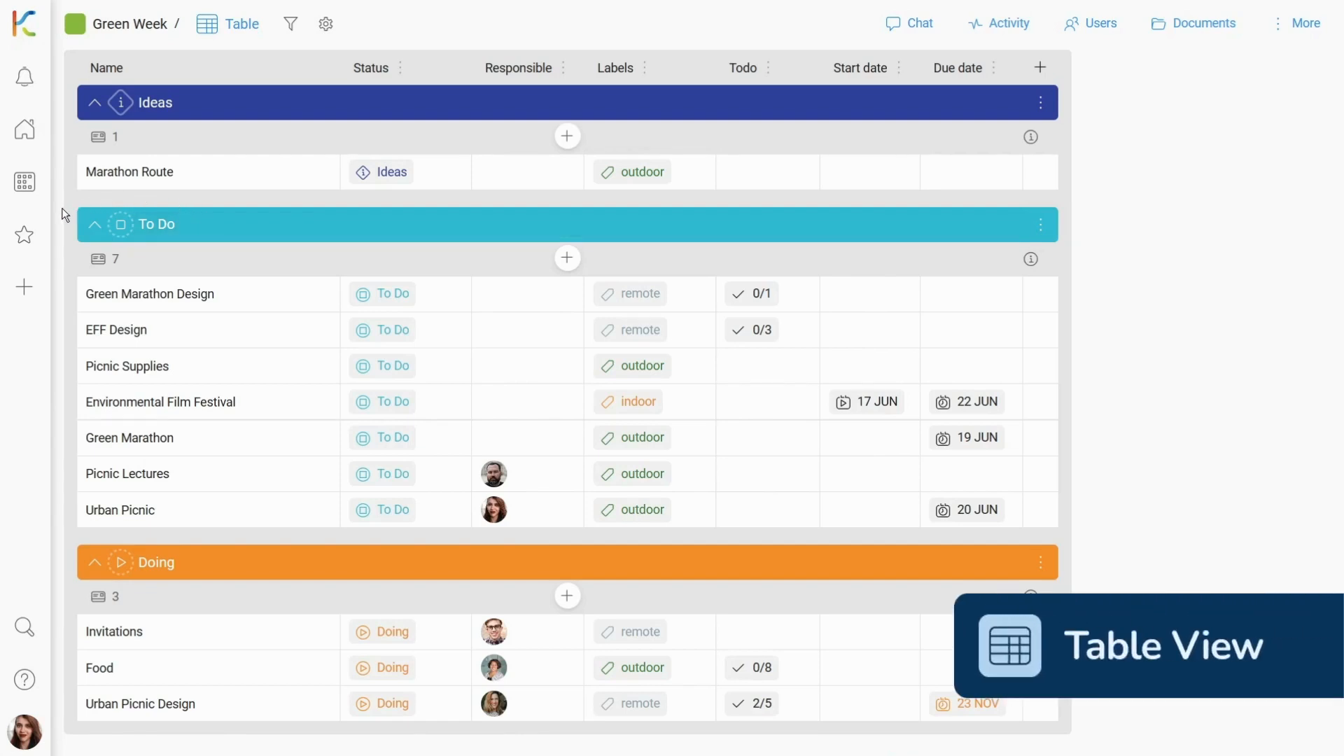
click(508, 177)
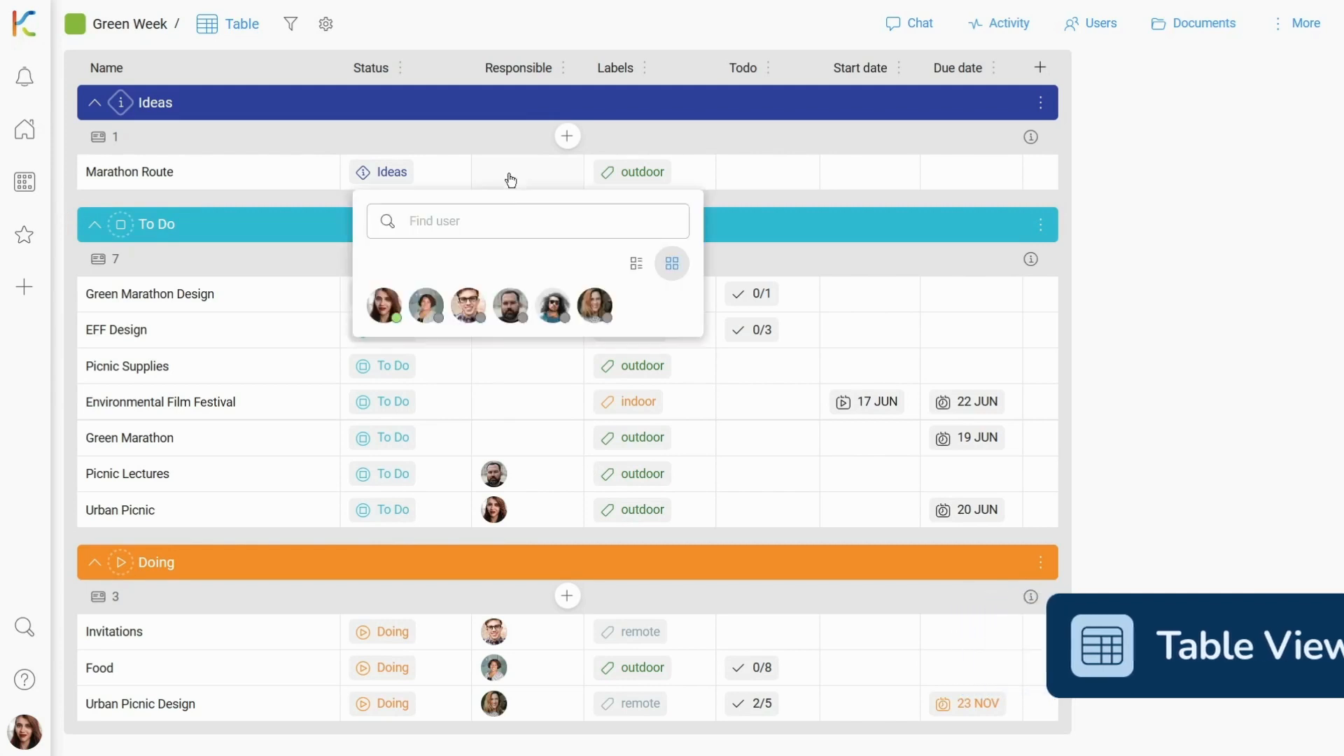
click(511, 302)
click(527, 375)
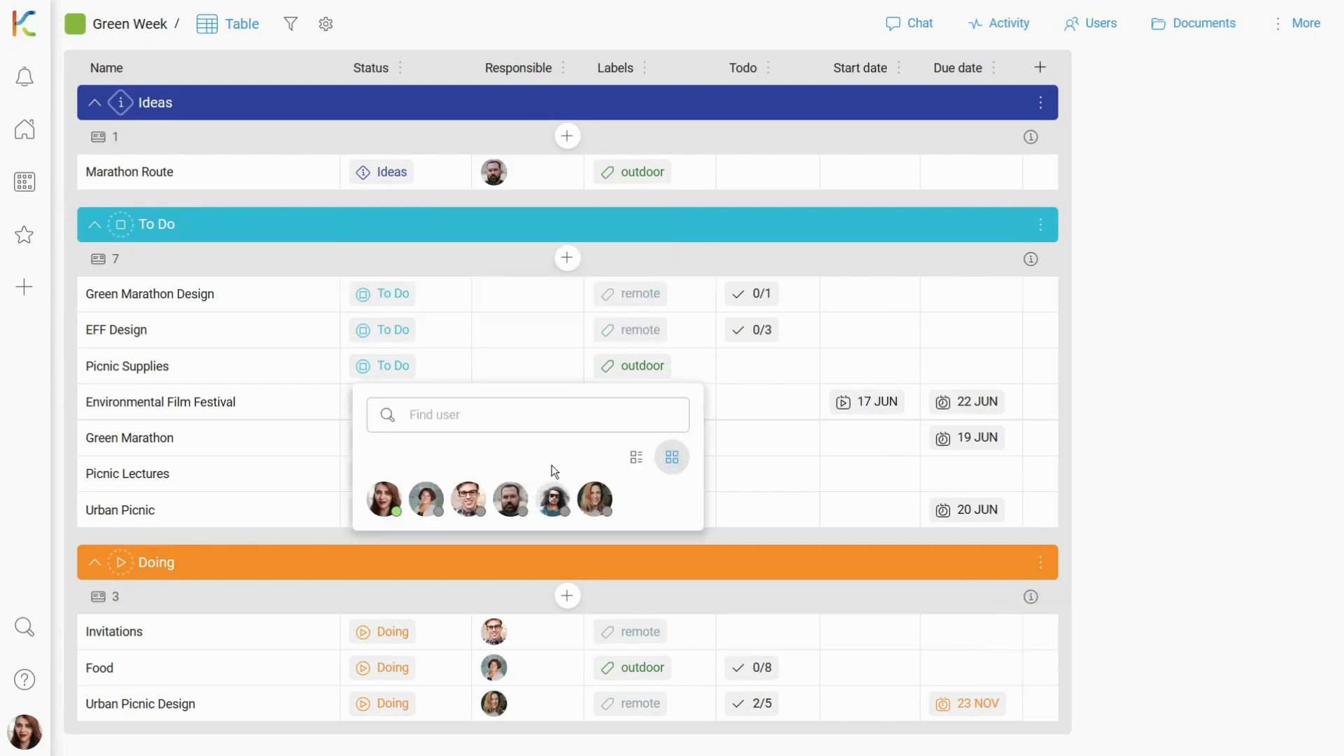
click(553, 498)
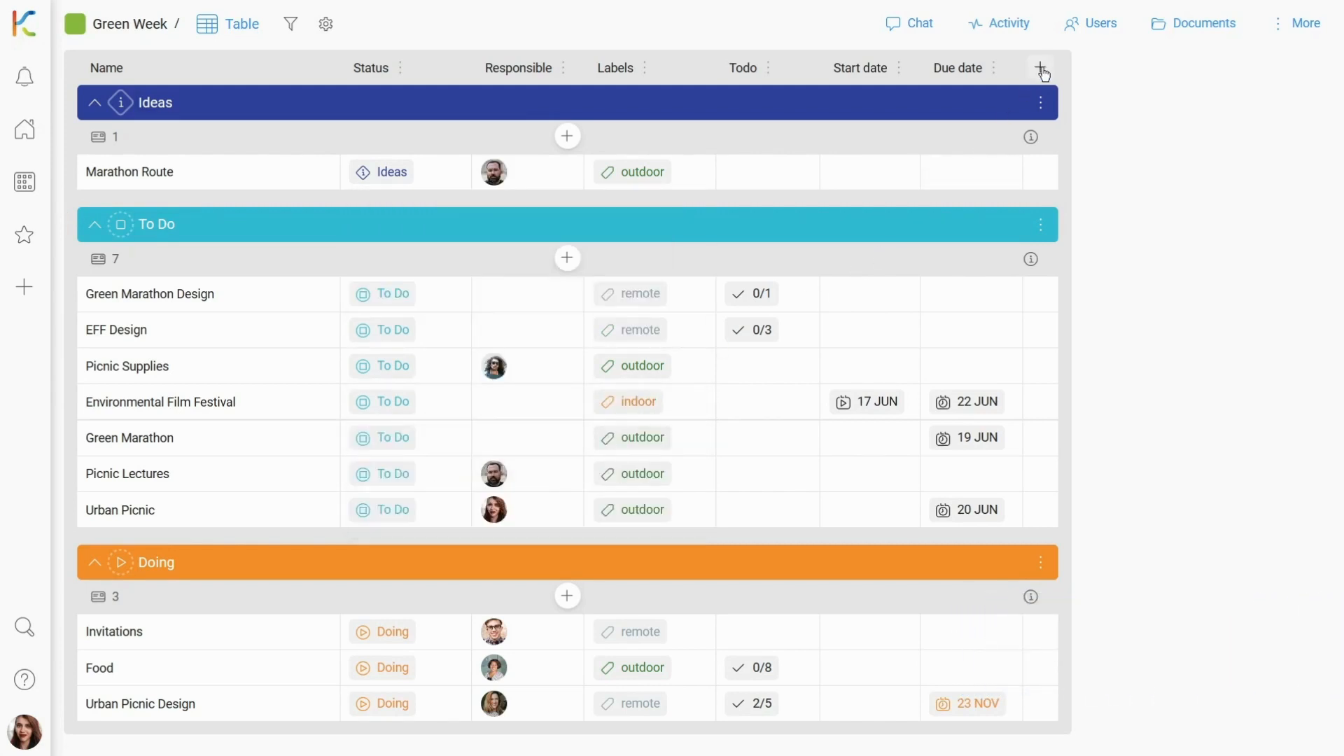
Step: Add a Completed column to the table and save the view
click(1041, 69)
click(963, 197)
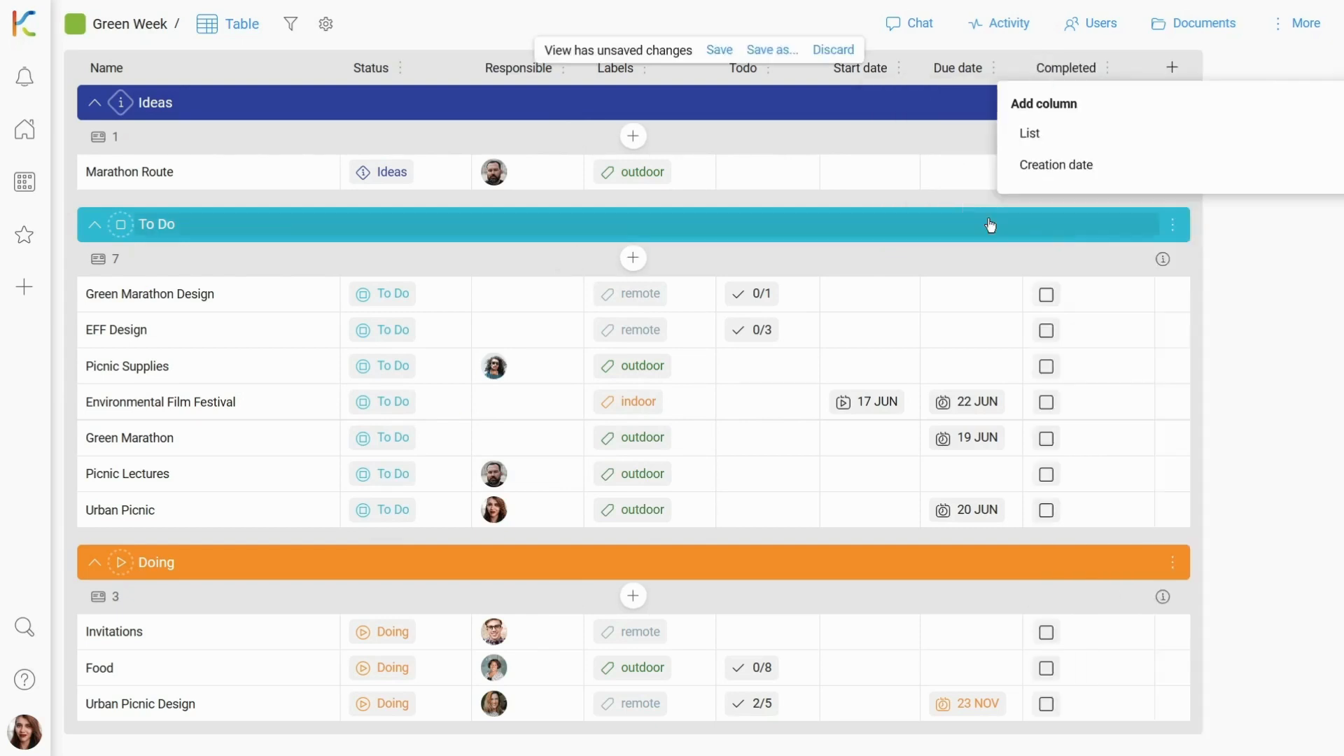
click(1253, 338)
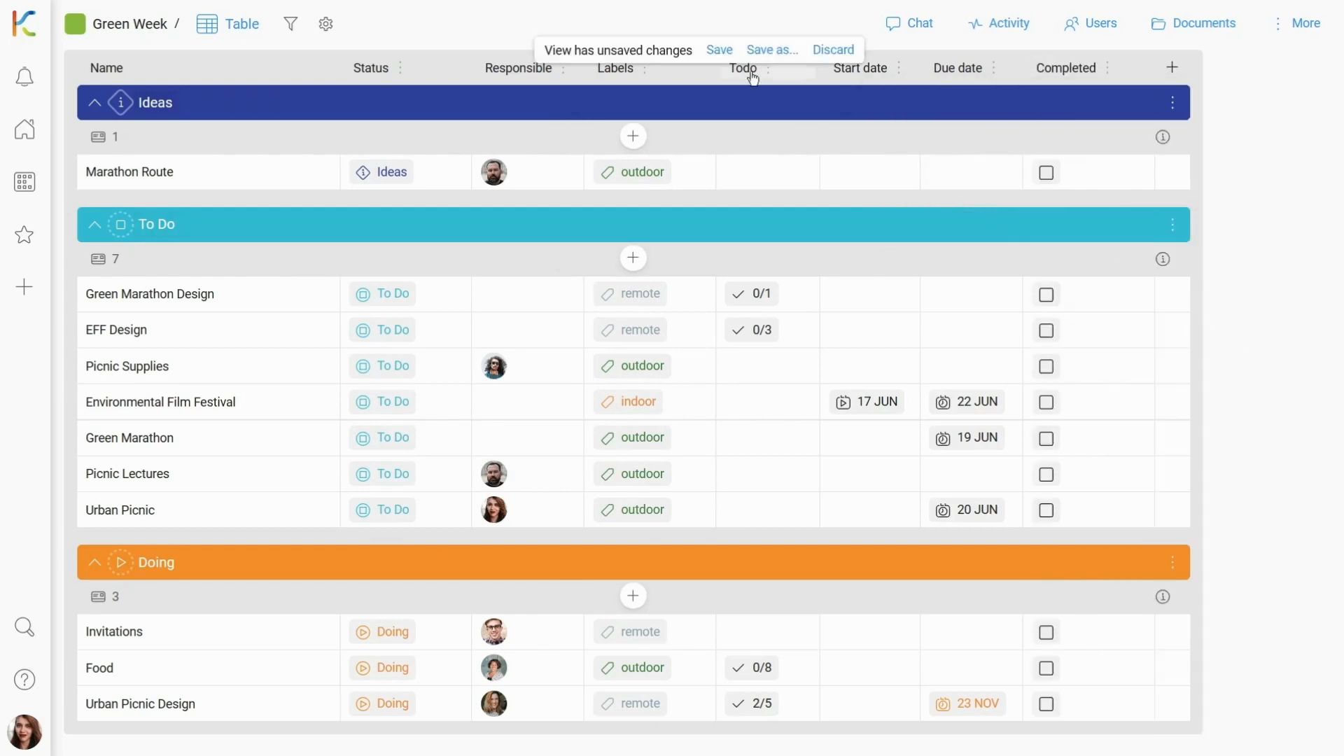
click(719, 48)
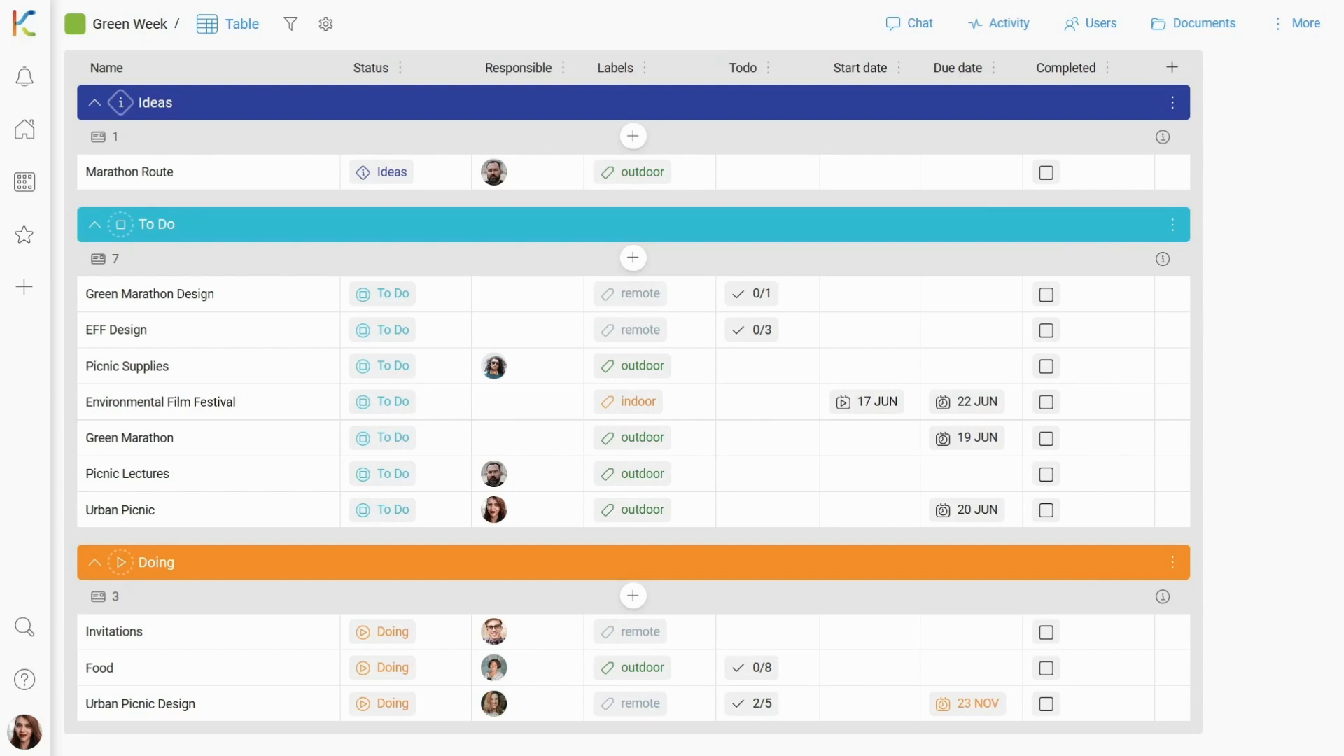
Step: In the Calendar view, move Green Marathon to Tuesday, June 18, 2024, and set the layout to Week
click(229, 21)
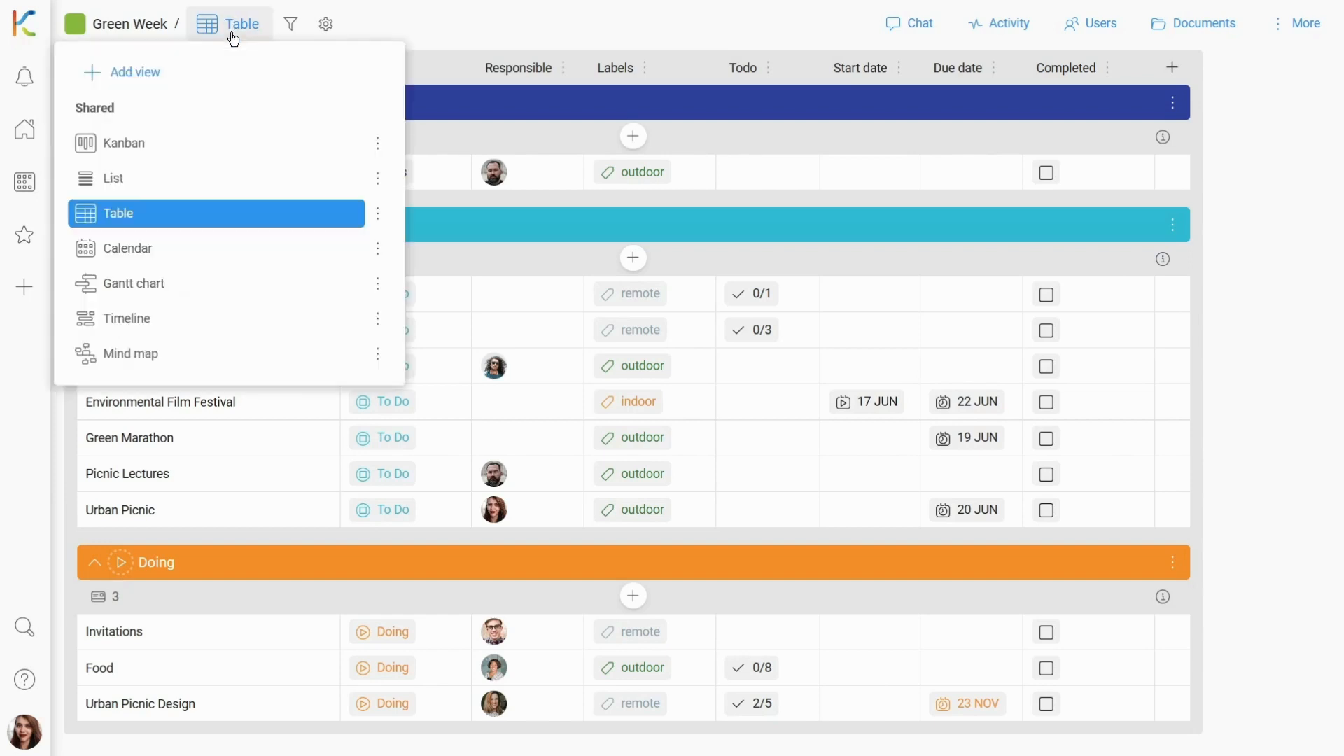
click(212, 258)
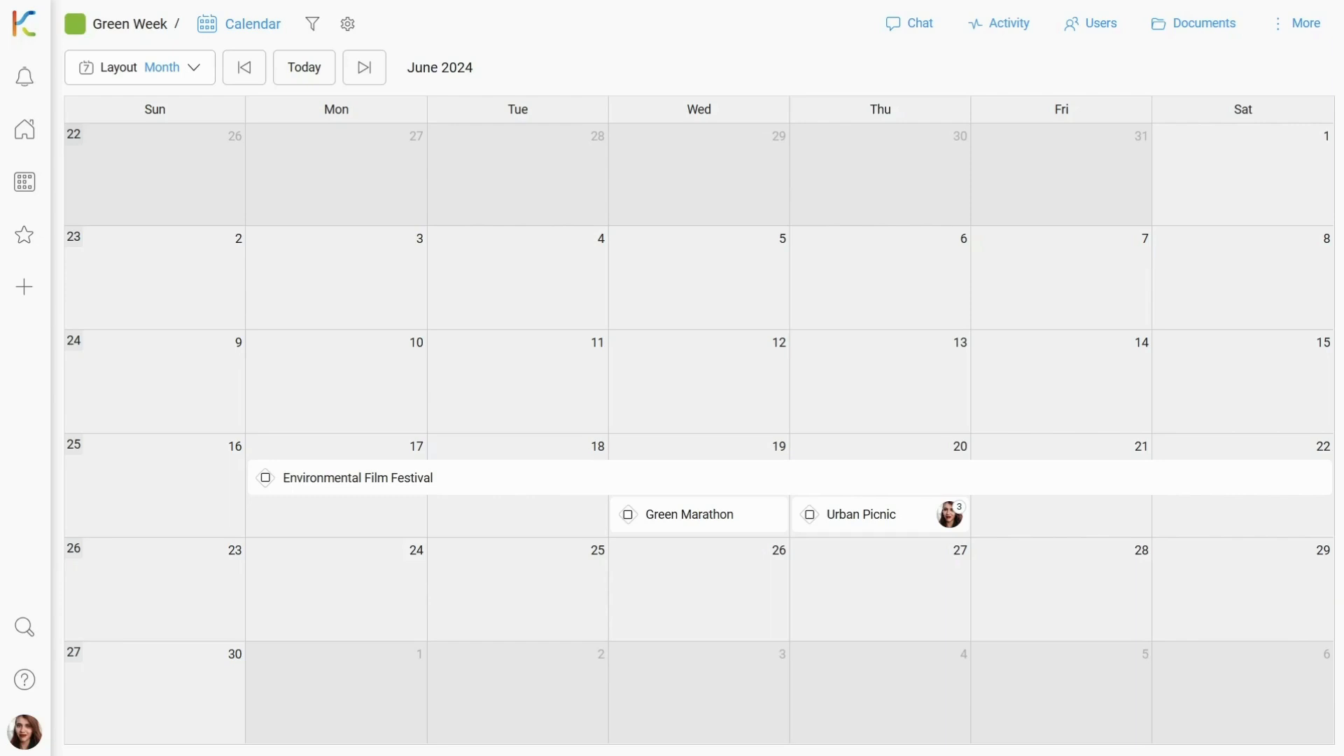
drag(702, 524, 534, 522)
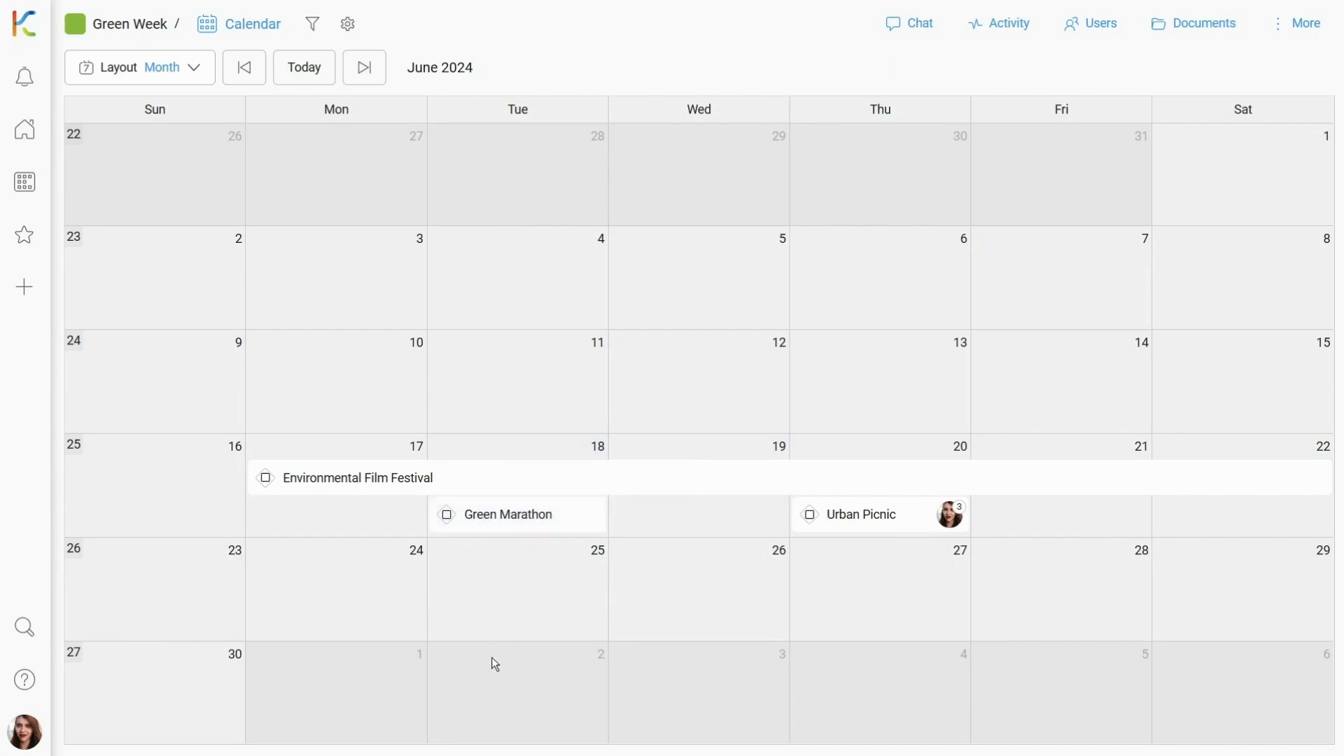
click(180, 80)
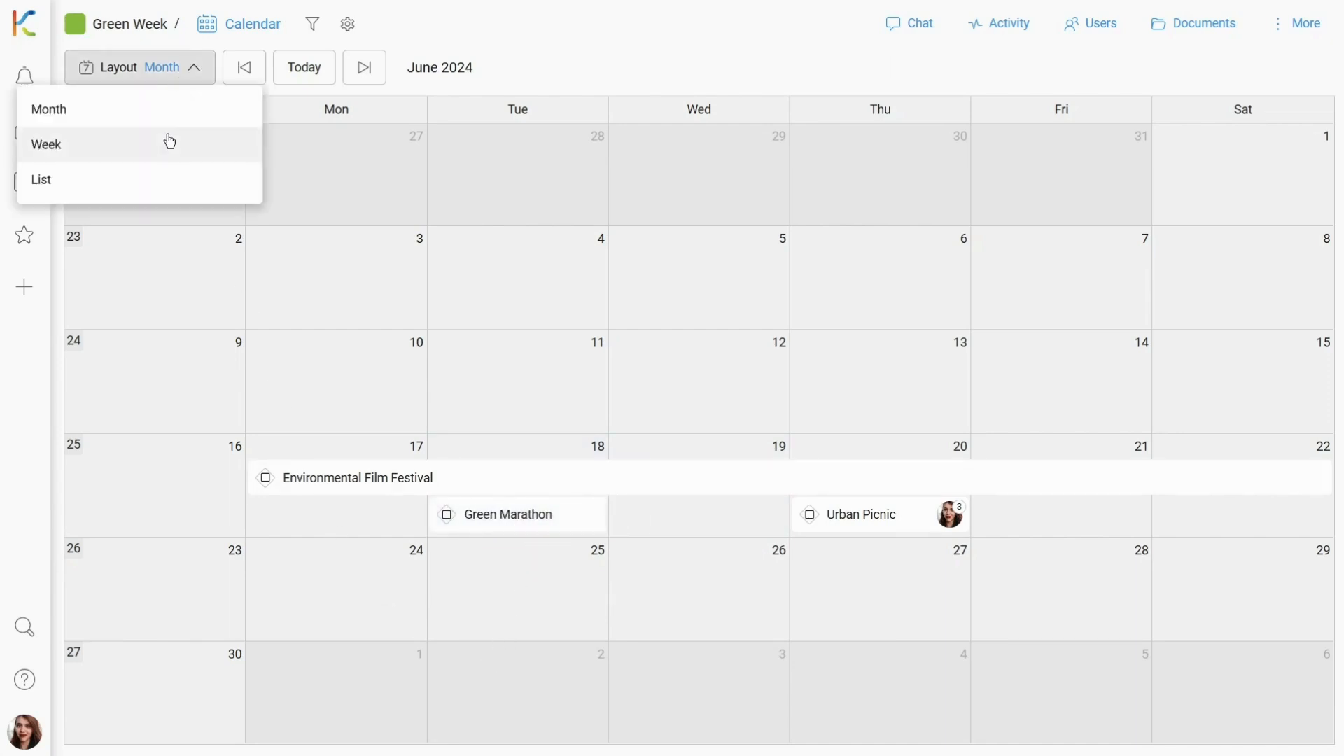
click(167, 142)
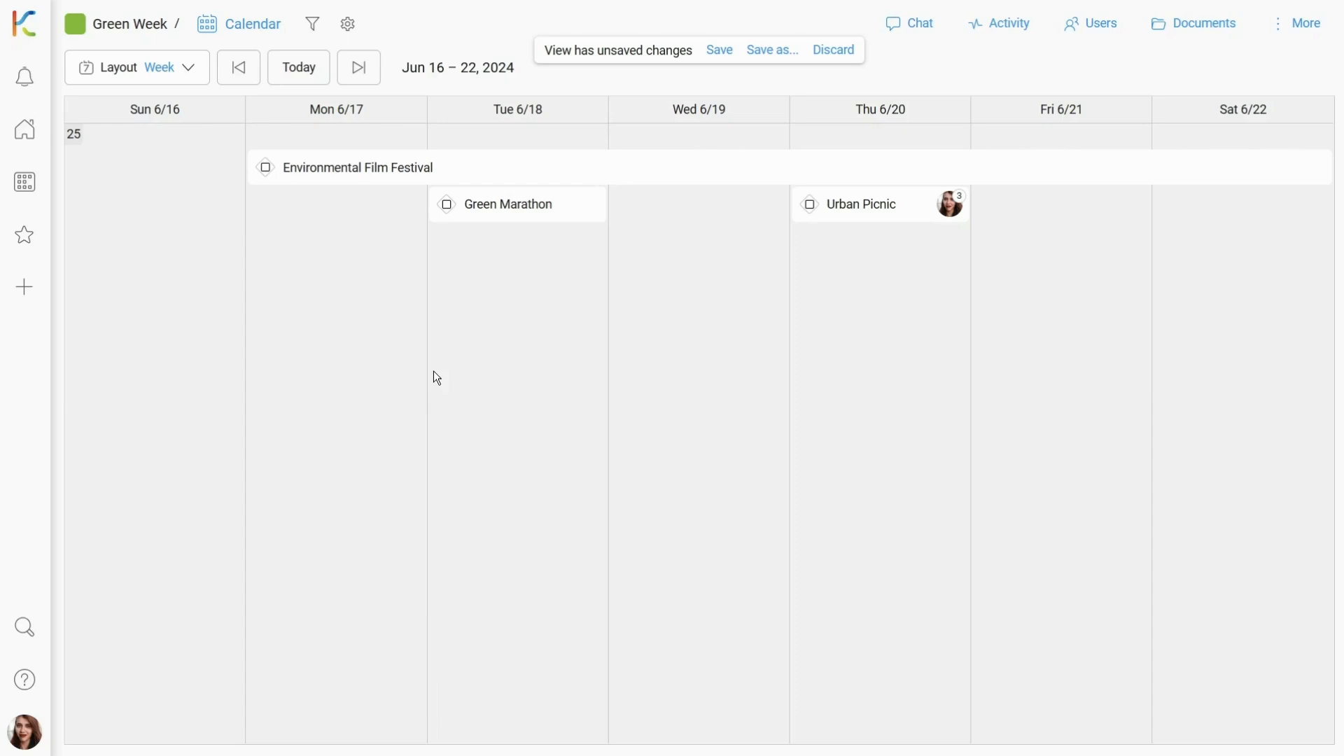
Step: In the Gantt chart view, set the time scale to Month and save the view
click(250, 25)
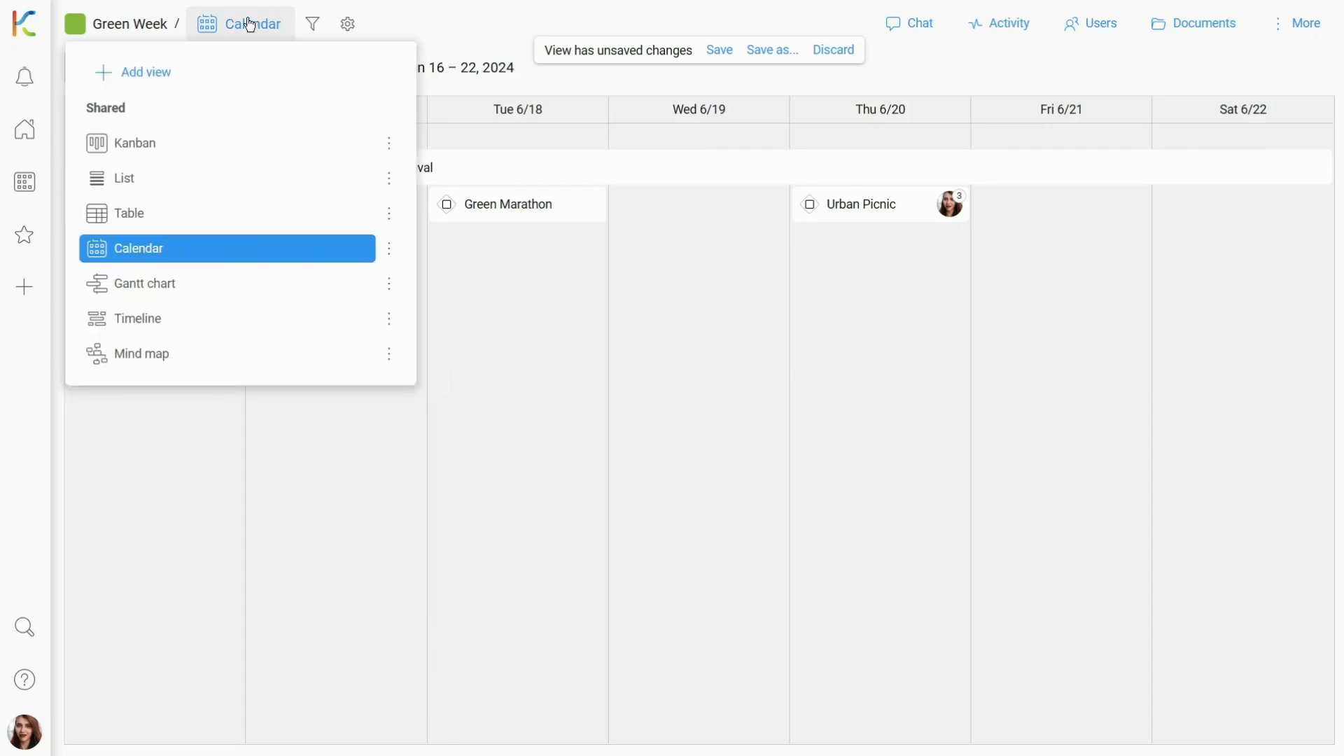
click(210, 294)
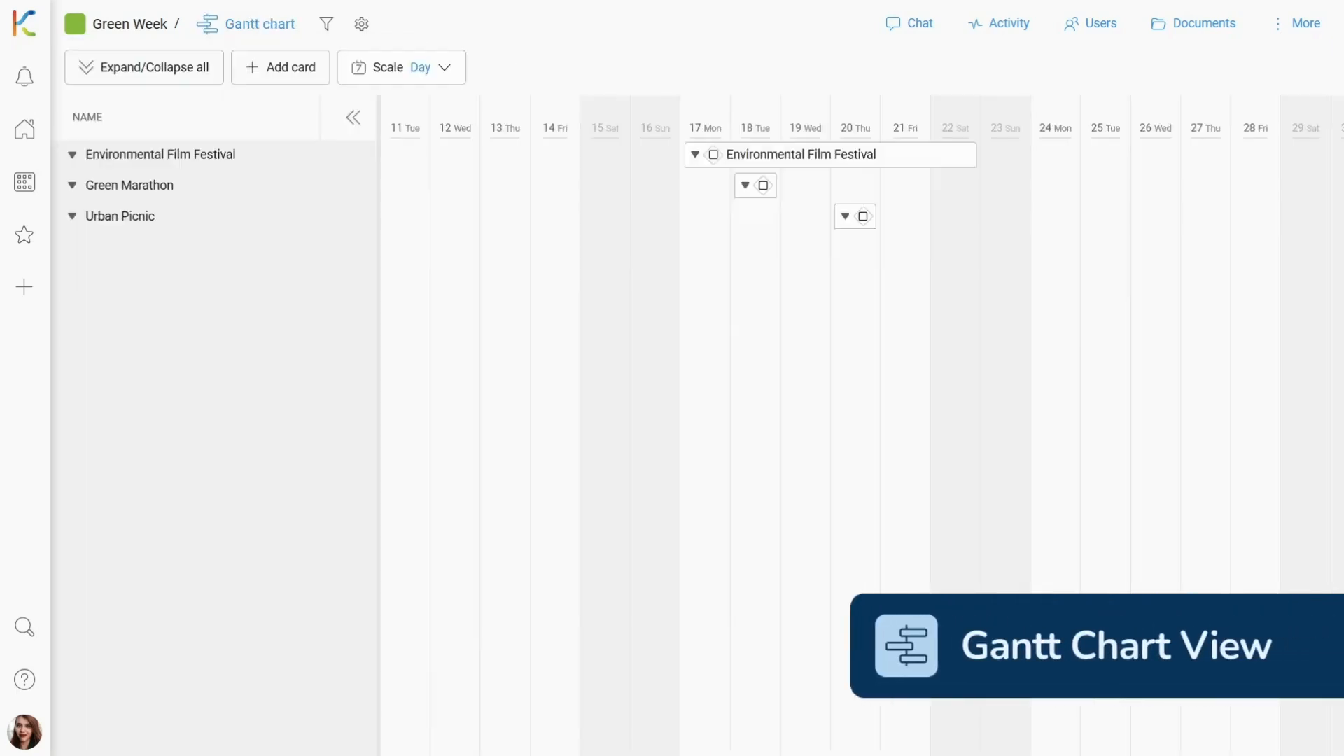
mouse_move(977, 288)
mouse_down()
mouse_move(636, 291)
mouse_move(995, 291)
mouse_up()
click(437, 65)
click(417, 177)
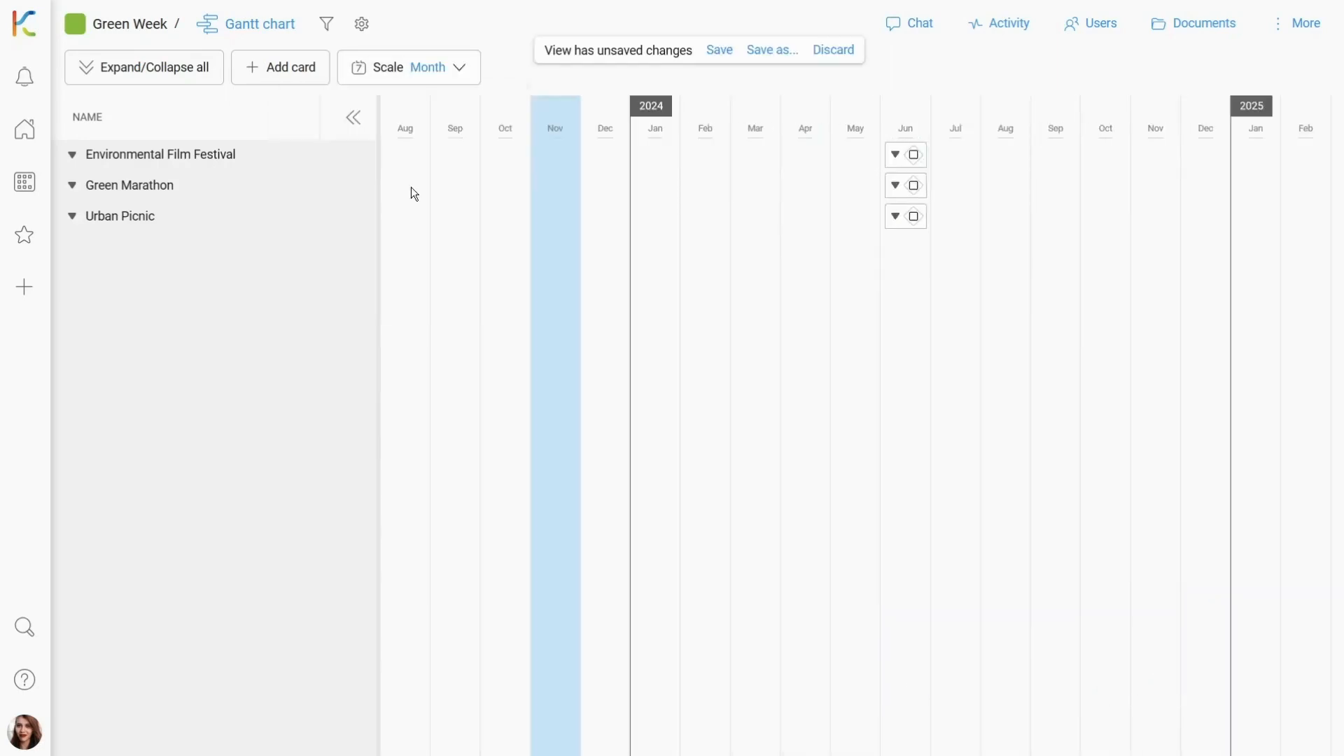
click(719, 50)
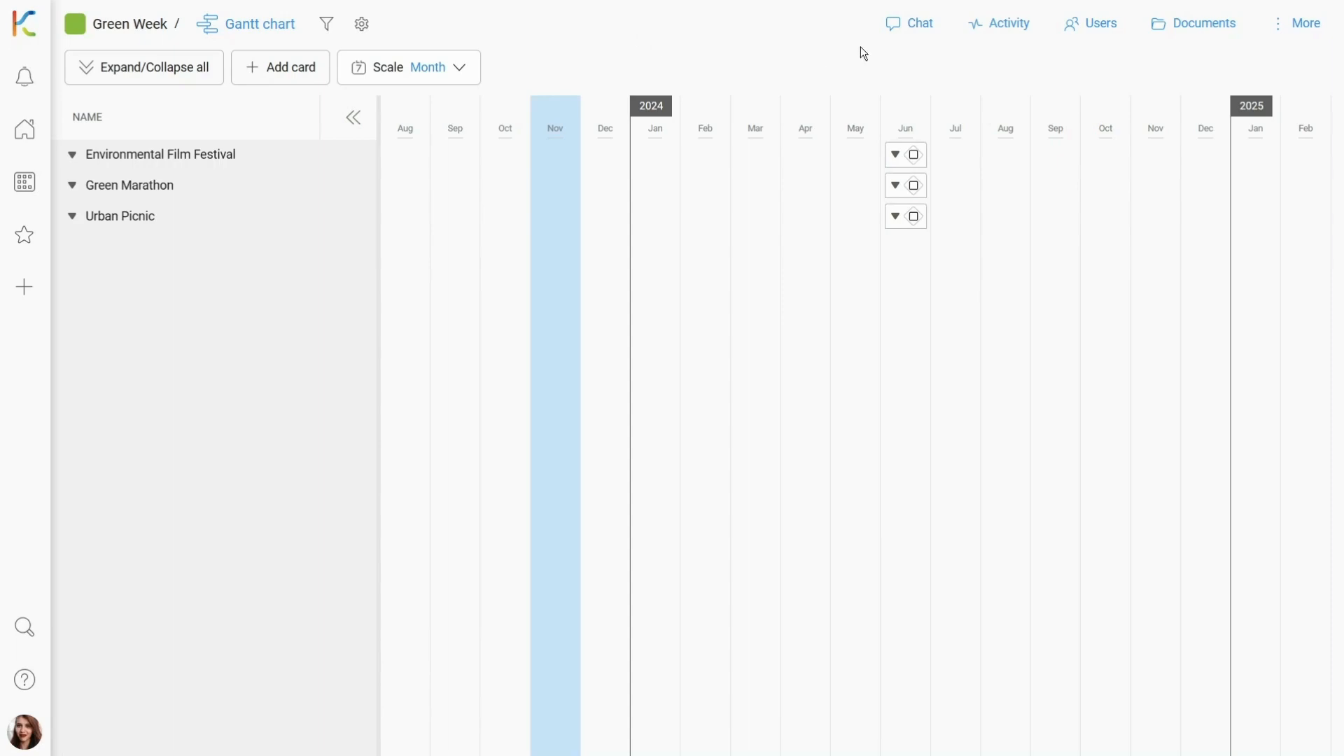
Step: Extend the Environmental Film Festival, Green Marathon and Urban Picnic bars back to start in November 2023
drag(887, 154, 544, 152)
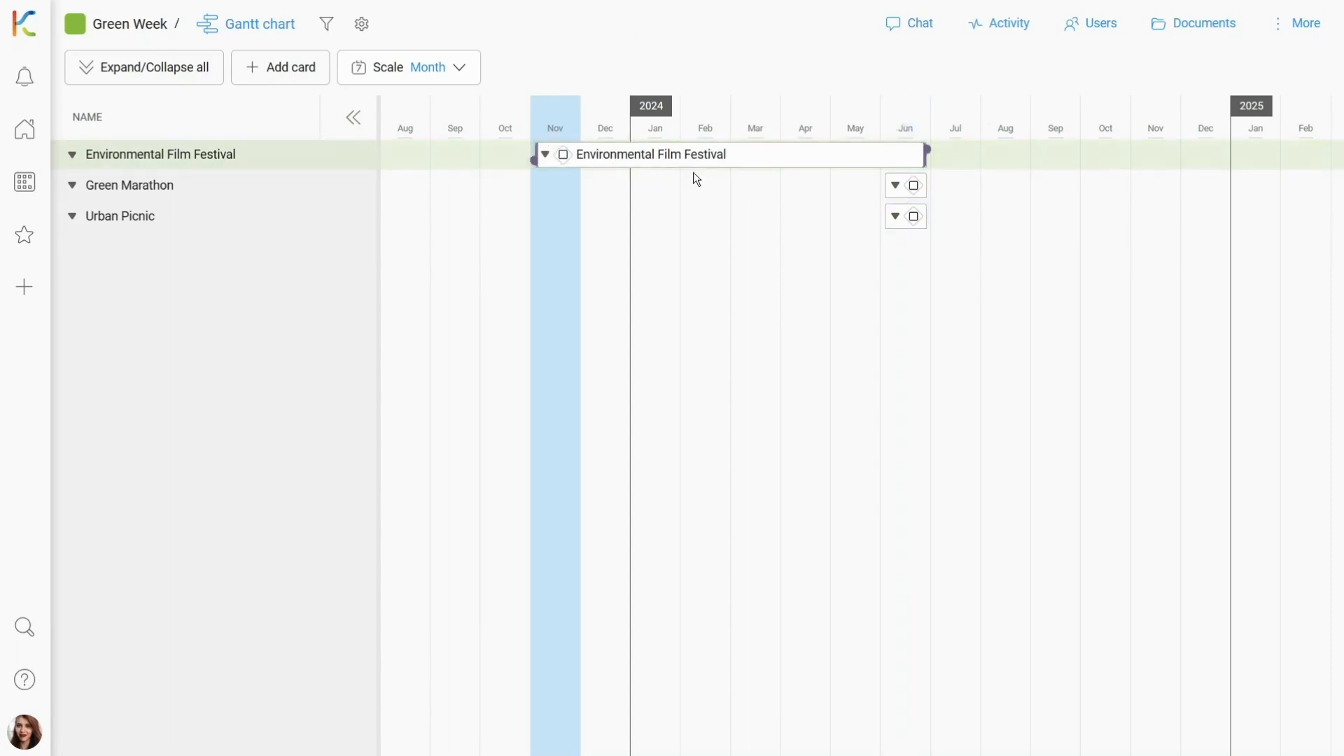
drag(886, 186, 538, 187)
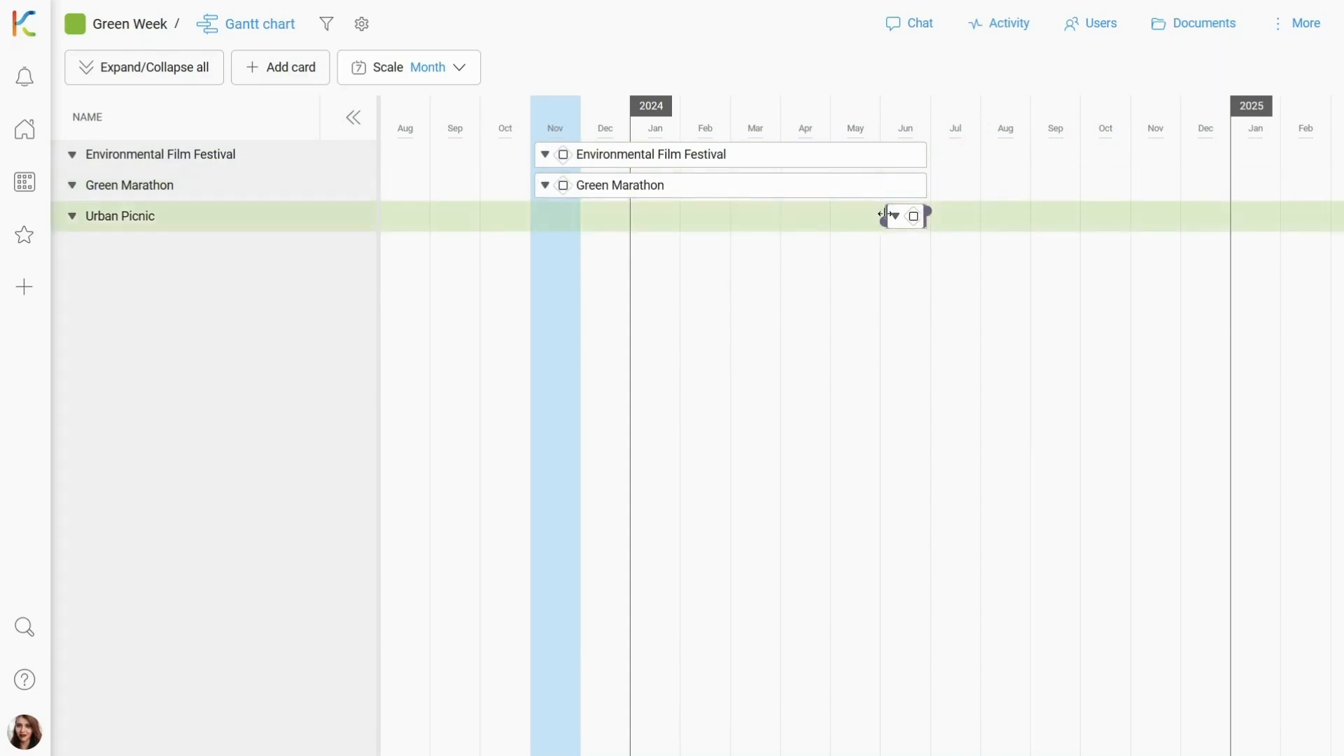
drag(885, 215, 555, 216)
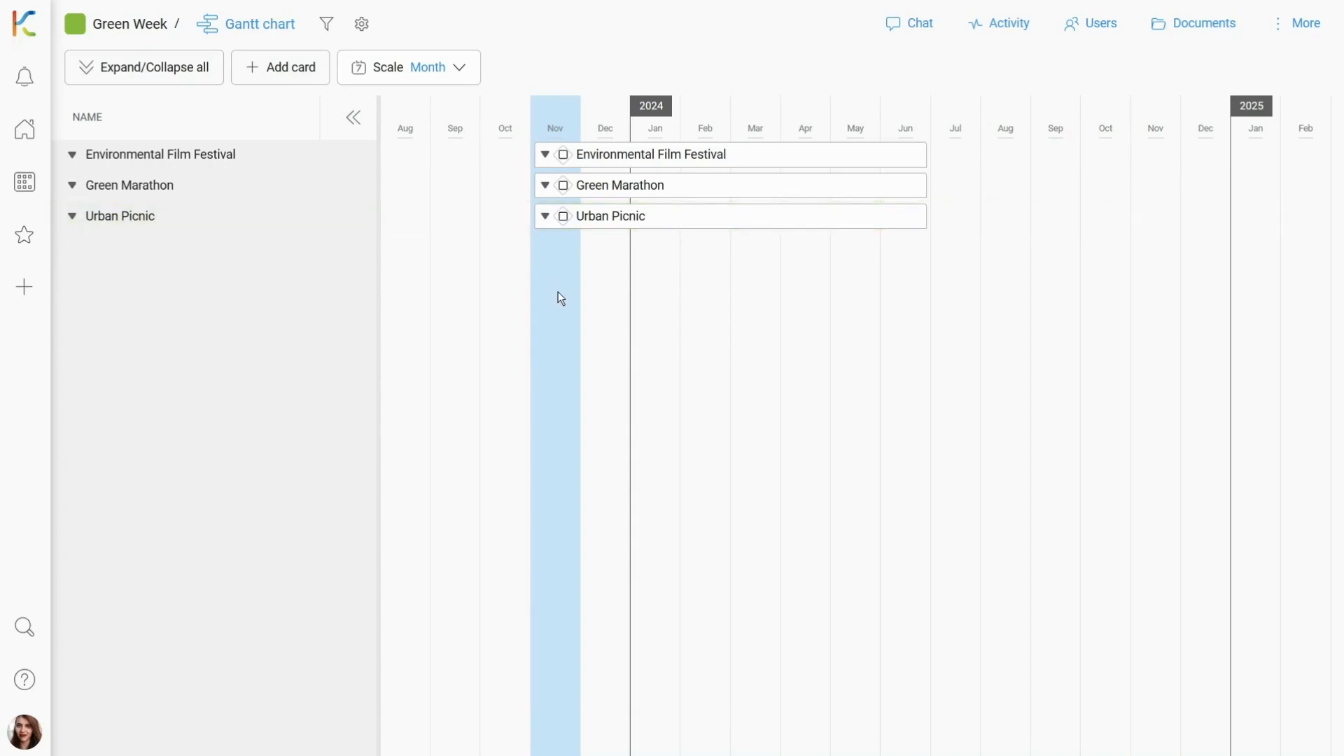
Step: Expand the three event cards and schedule EFF Design, Green Marathon Design, Marathon Route, Picnic Supplies, Invitations, Picnic Lectures and Food in November 2023
click(72, 215)
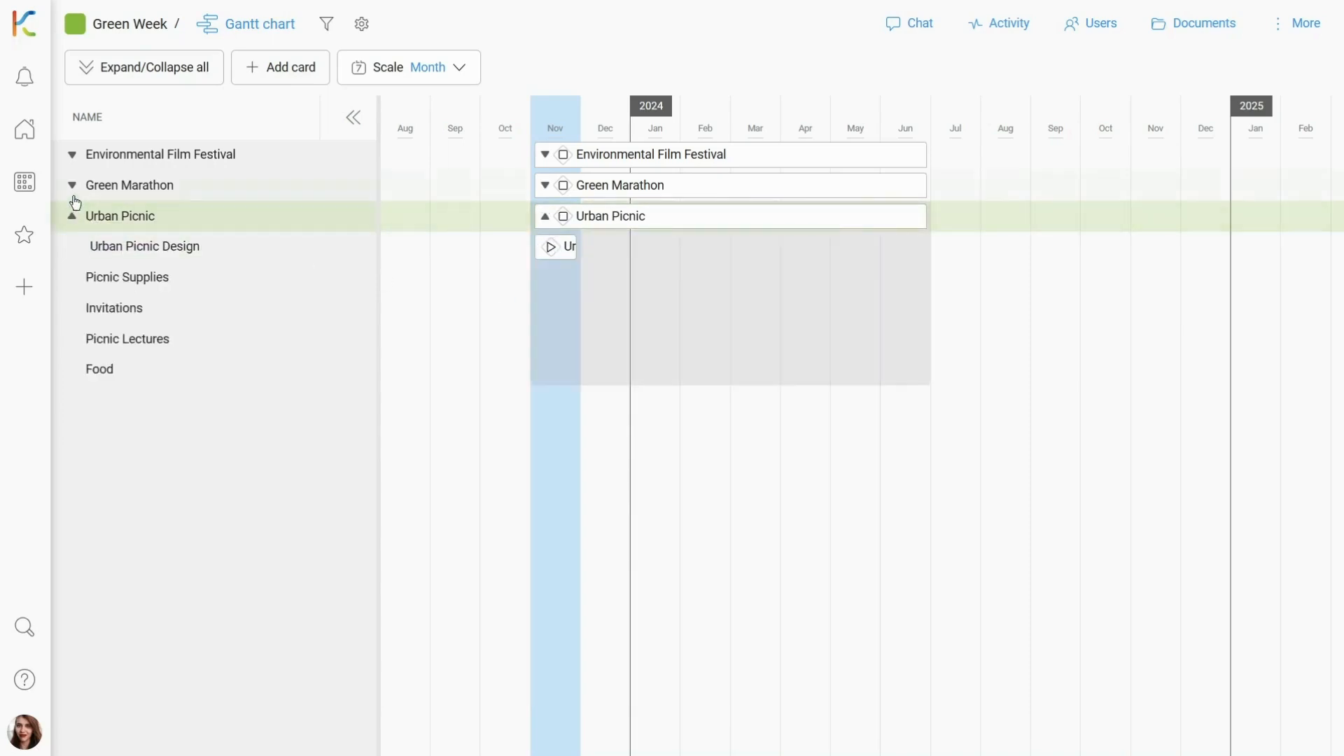
click(72, 185)
click(71, 154)
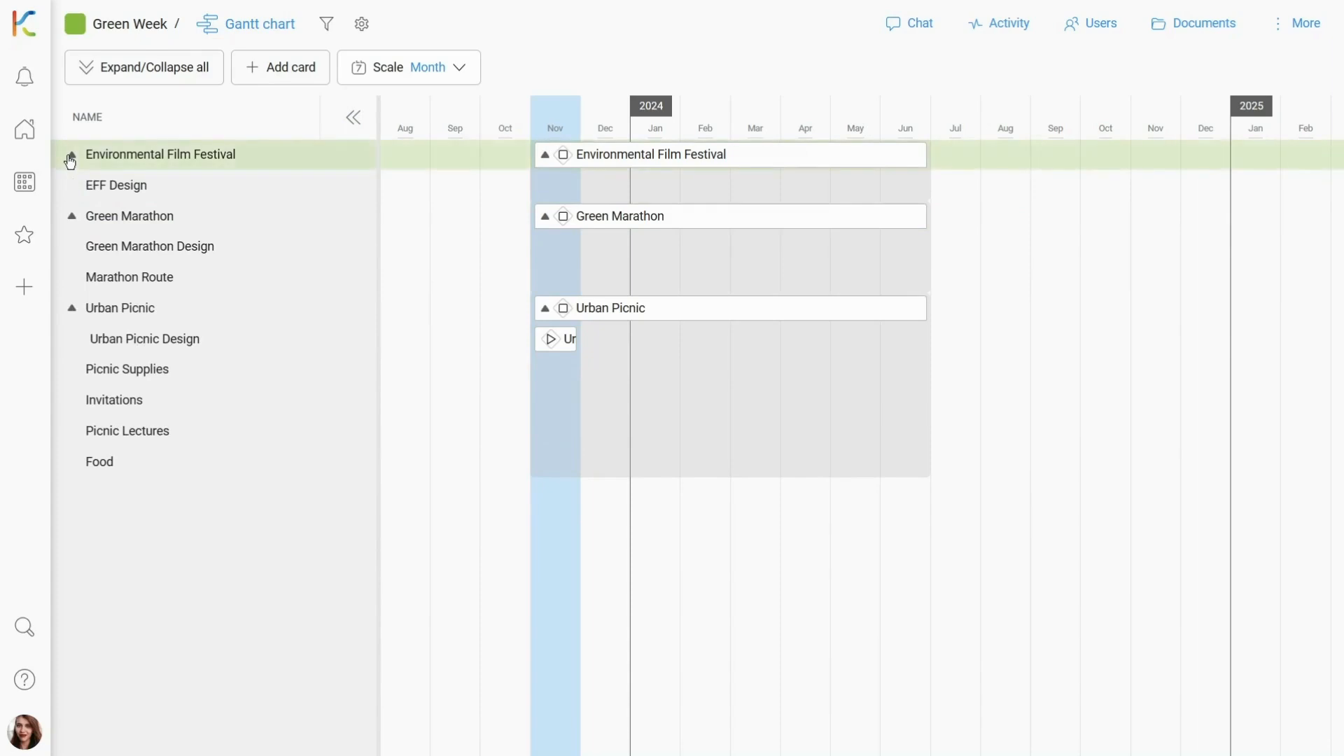
click(567, 185)
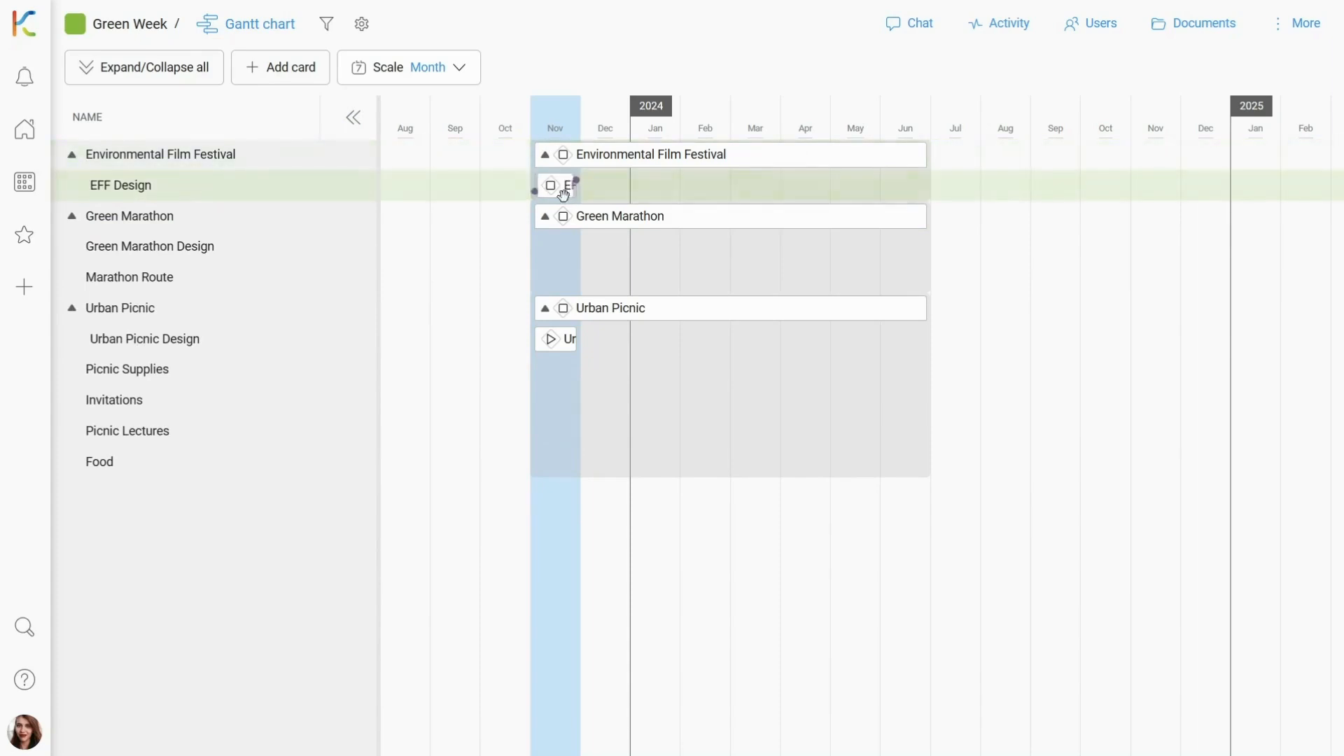
click(567, 253)
click(565, 279)
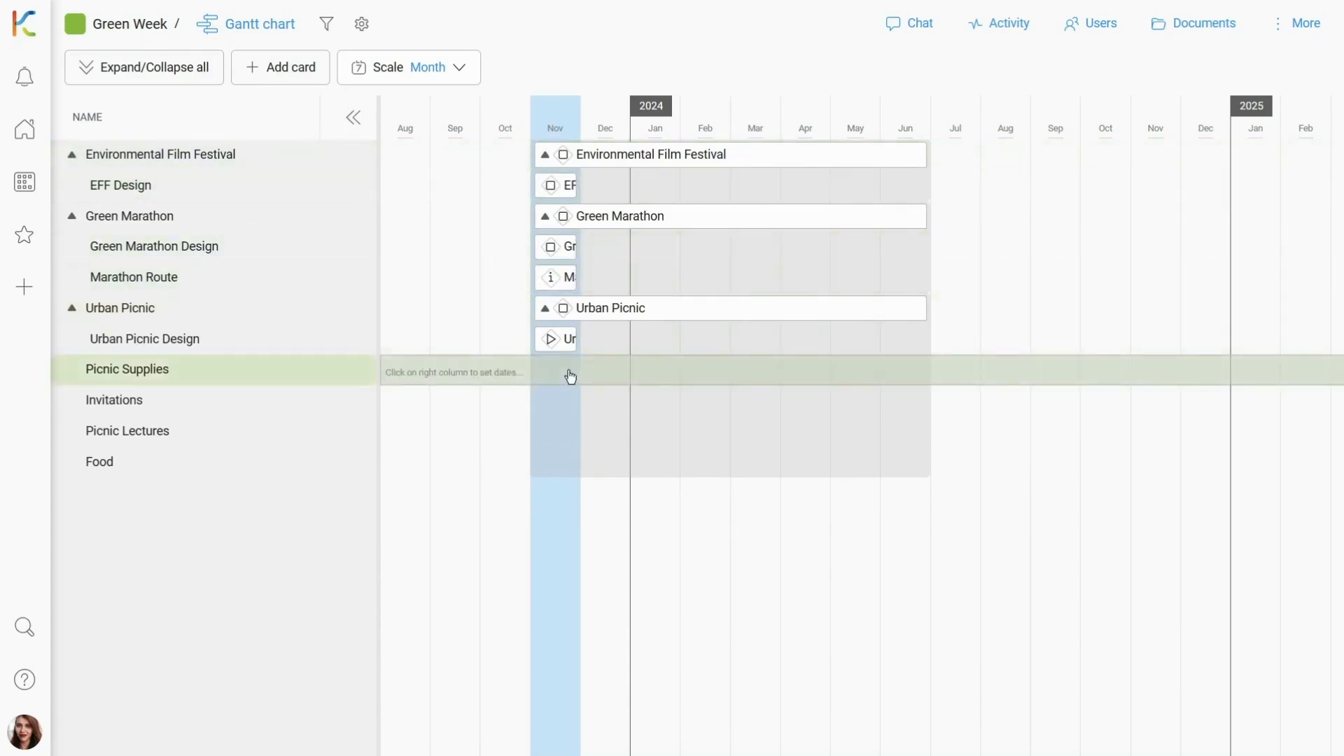
click(569, 372)
click(564, 399)
click(564, 431)
click(563, 462)
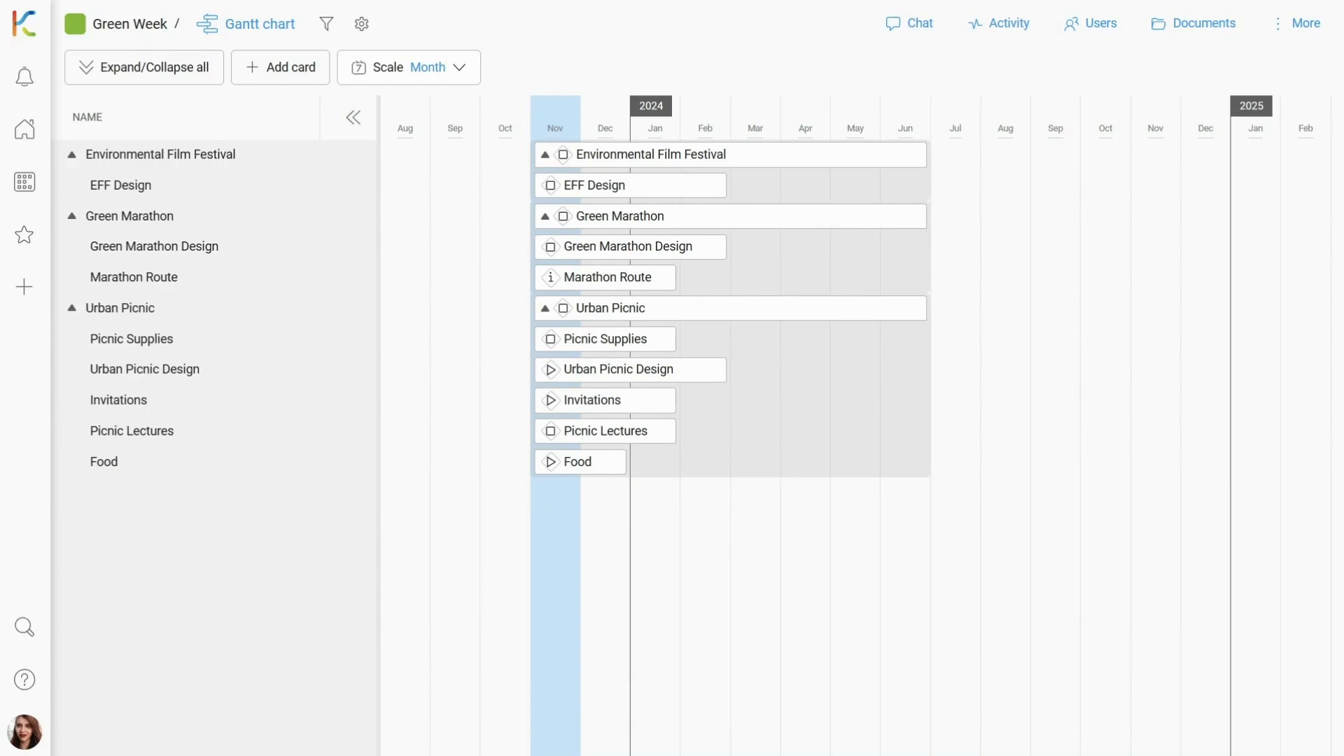
Step: Switch the Green Week project to the Timeline view and group its cards by users
click(258, 23)
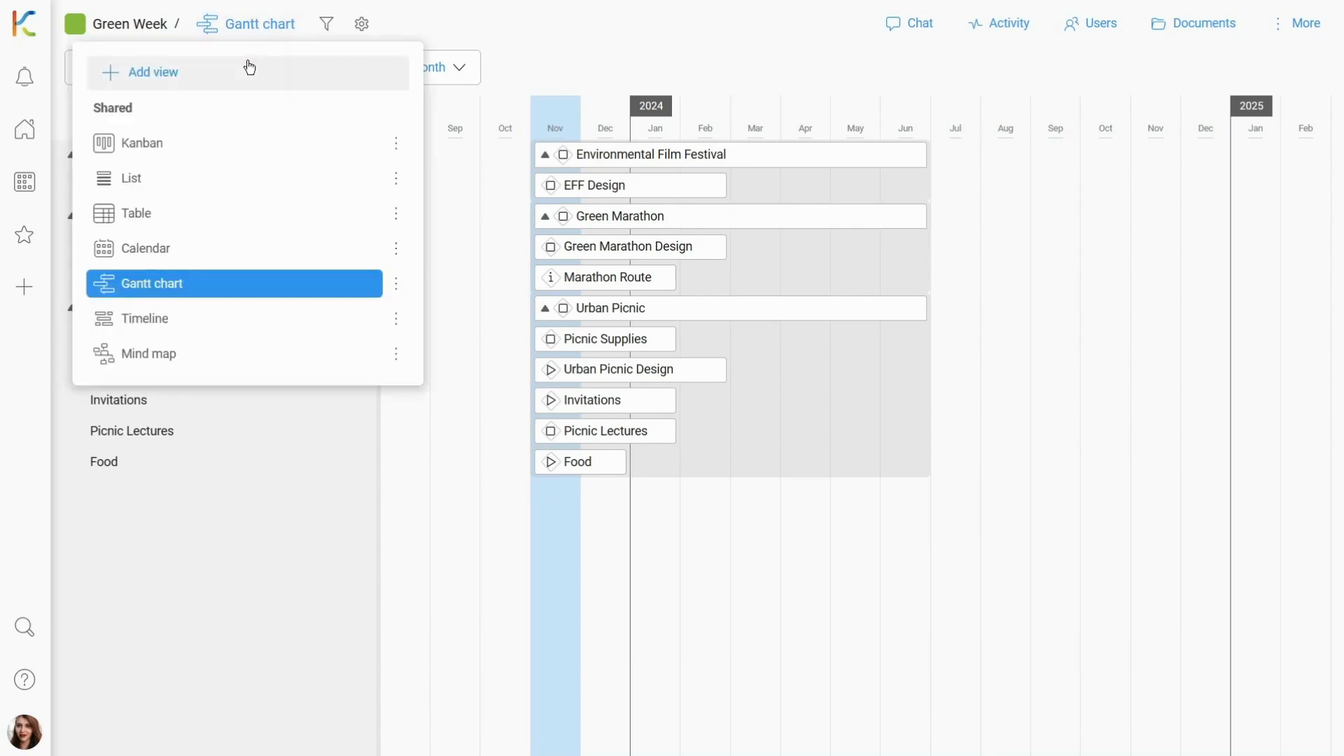
click(214, 317)
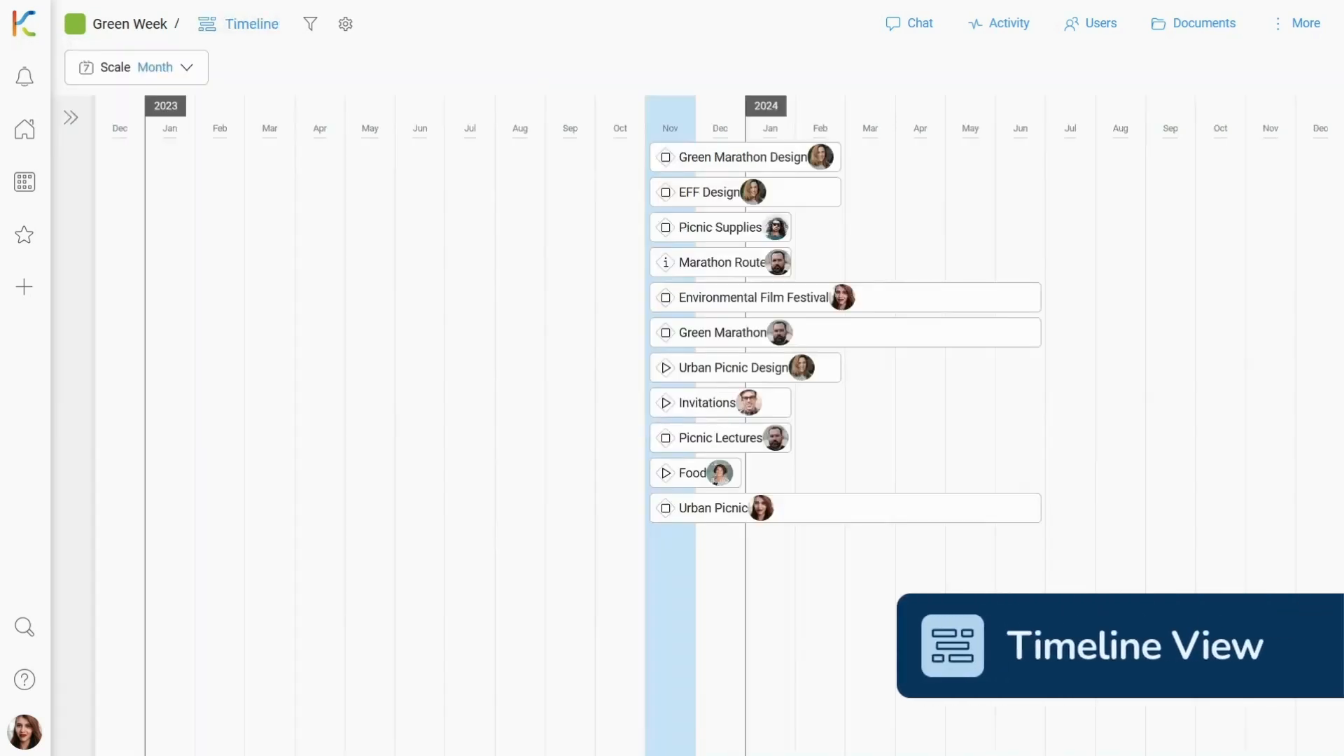
drag(1116, 169, 1119, 208)
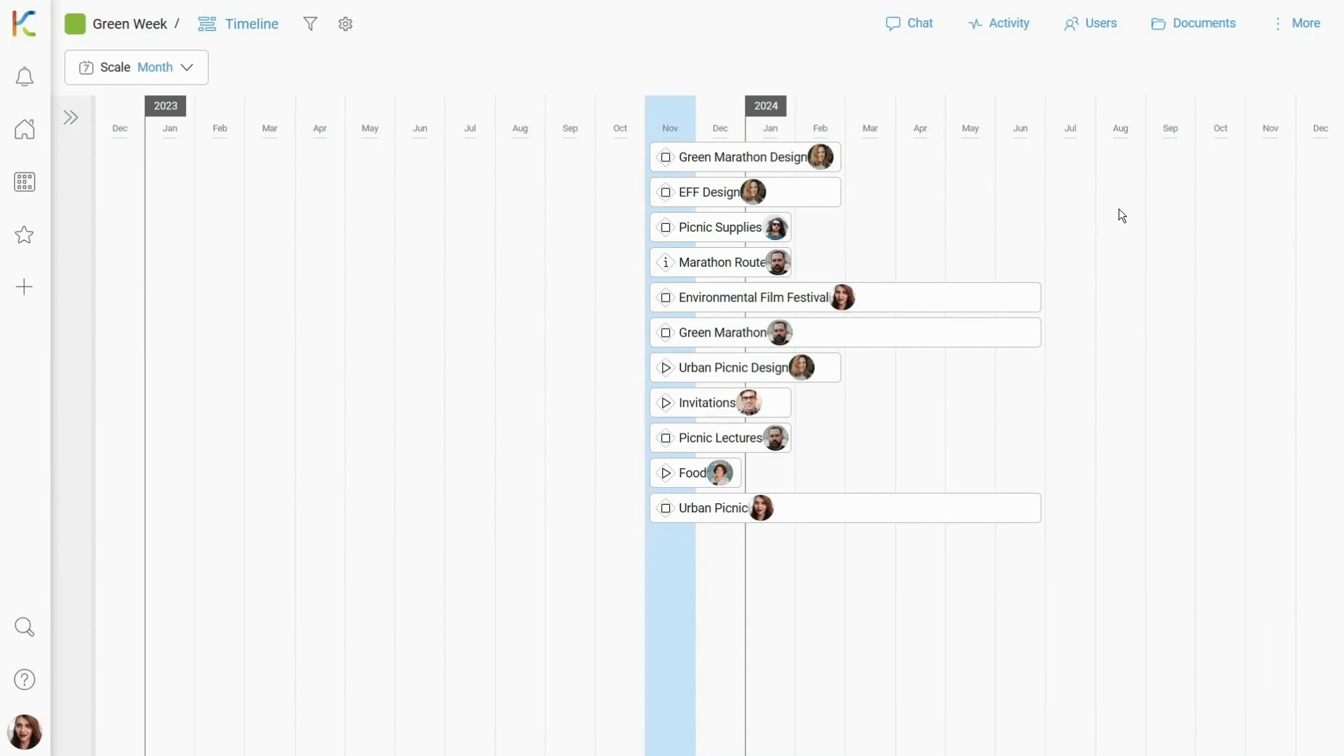
click(345, 25)
click(420, 63)
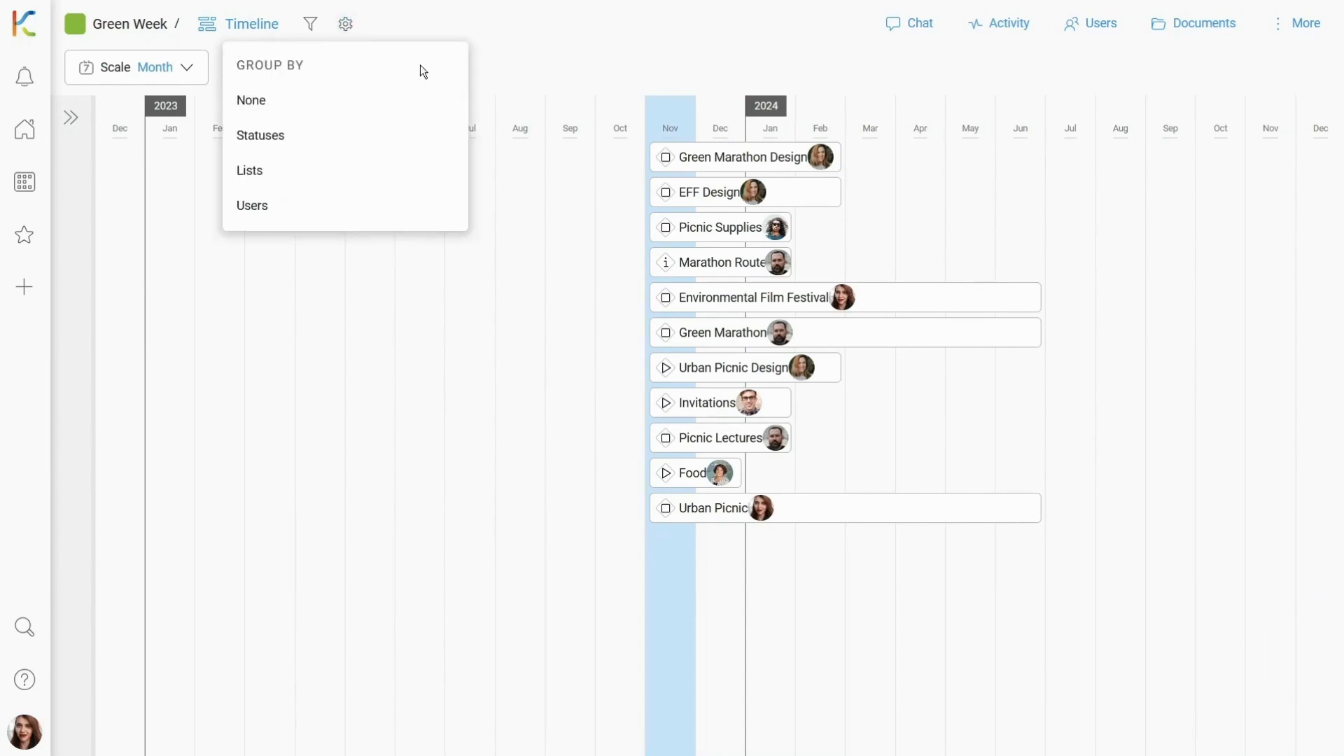
click(306, 204)
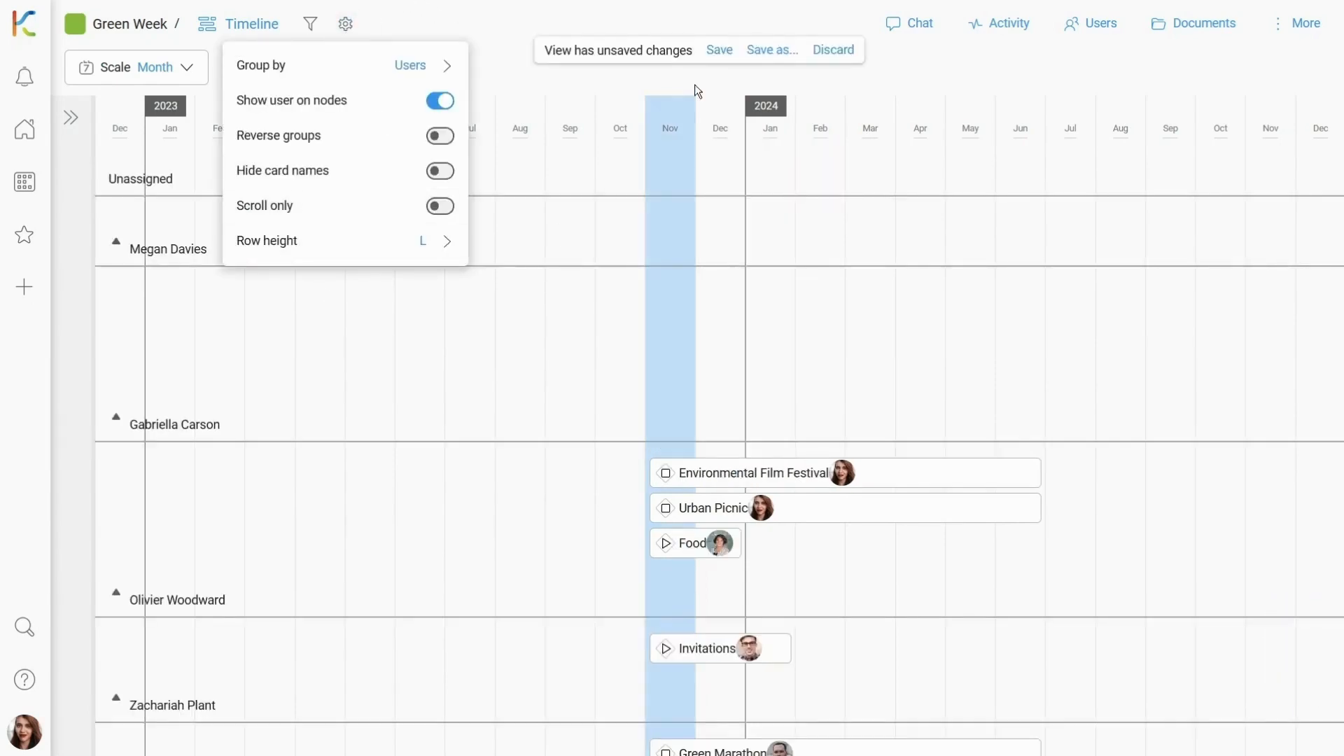
Step: Collapse all the user groups in the timeline except the one holding the three design cards
click(116, 241)
click(116, 310)
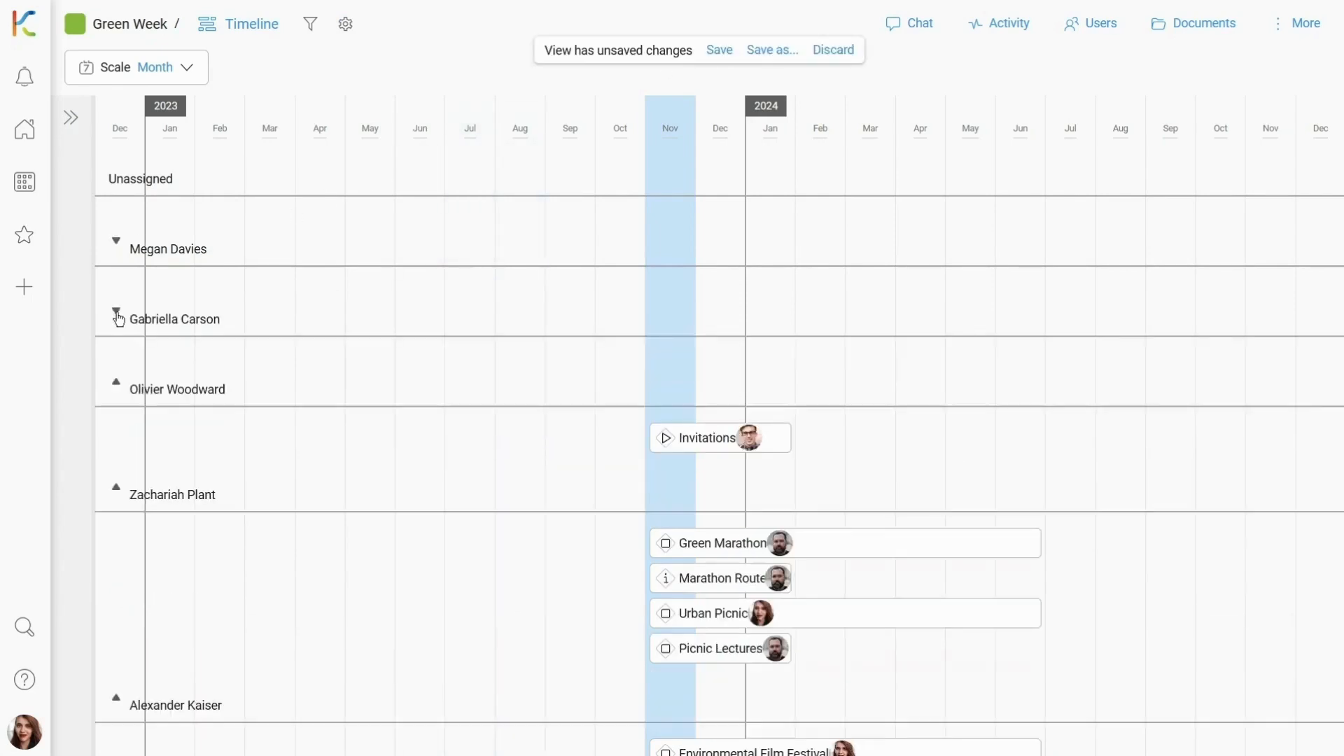
click(116, 383)
click(117, 452)
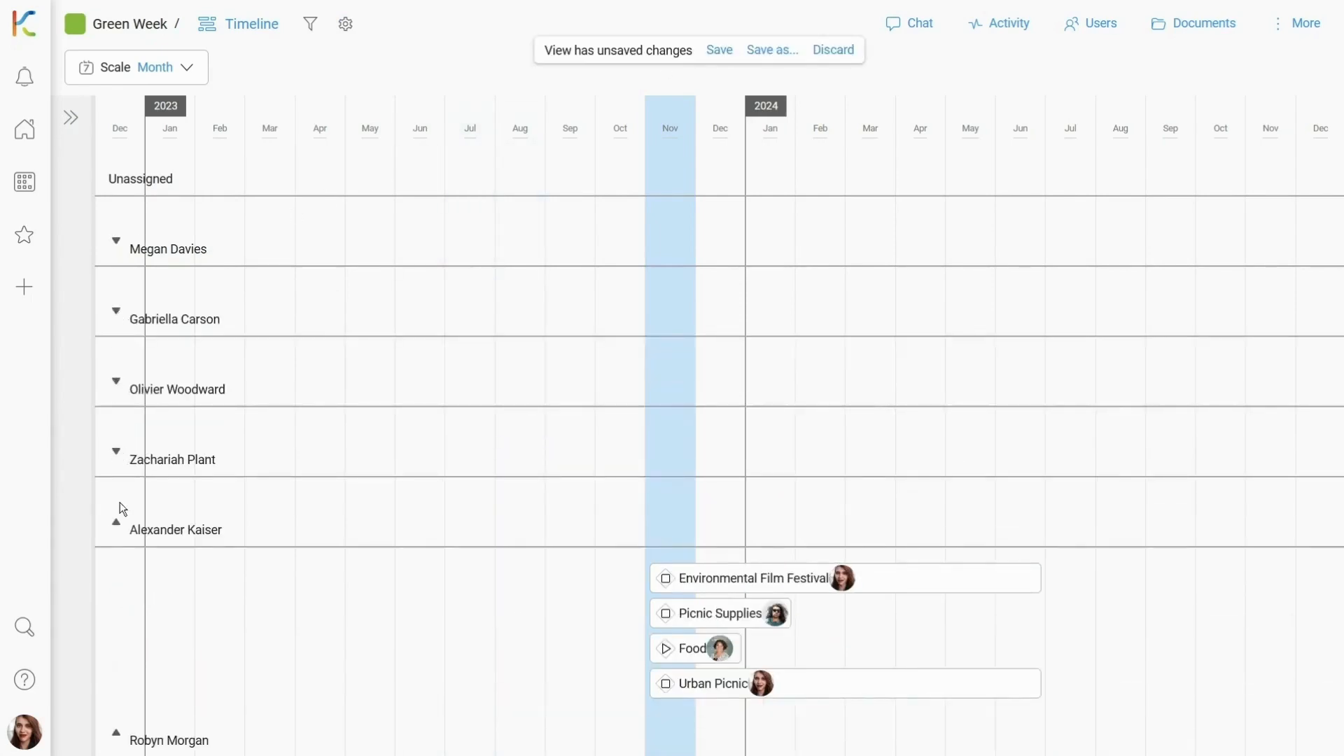
click(116, 522)
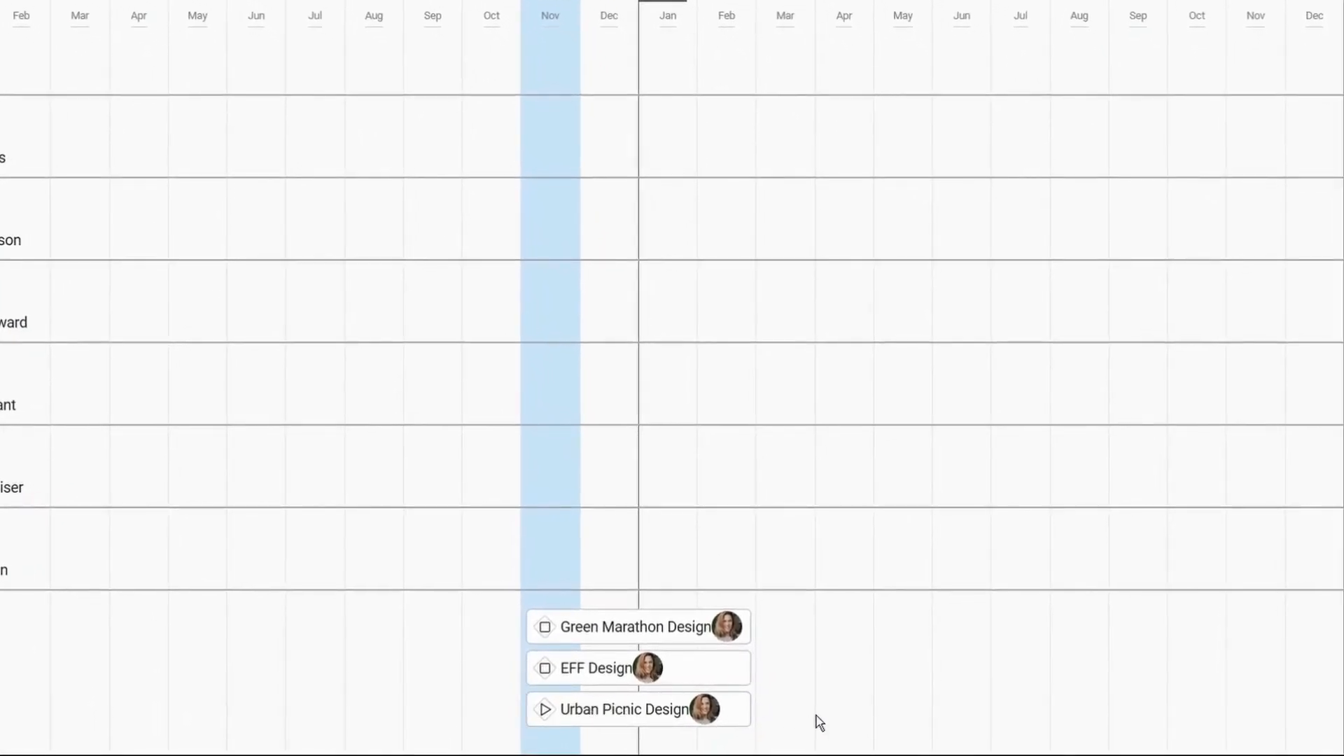
Step: Schedule the design cards consecutively: Urban Picnic Design November–December 2023, EFF Design January–February 2024, Green Marathon Design March–April 2024
drag(693, 669, 947, 666)
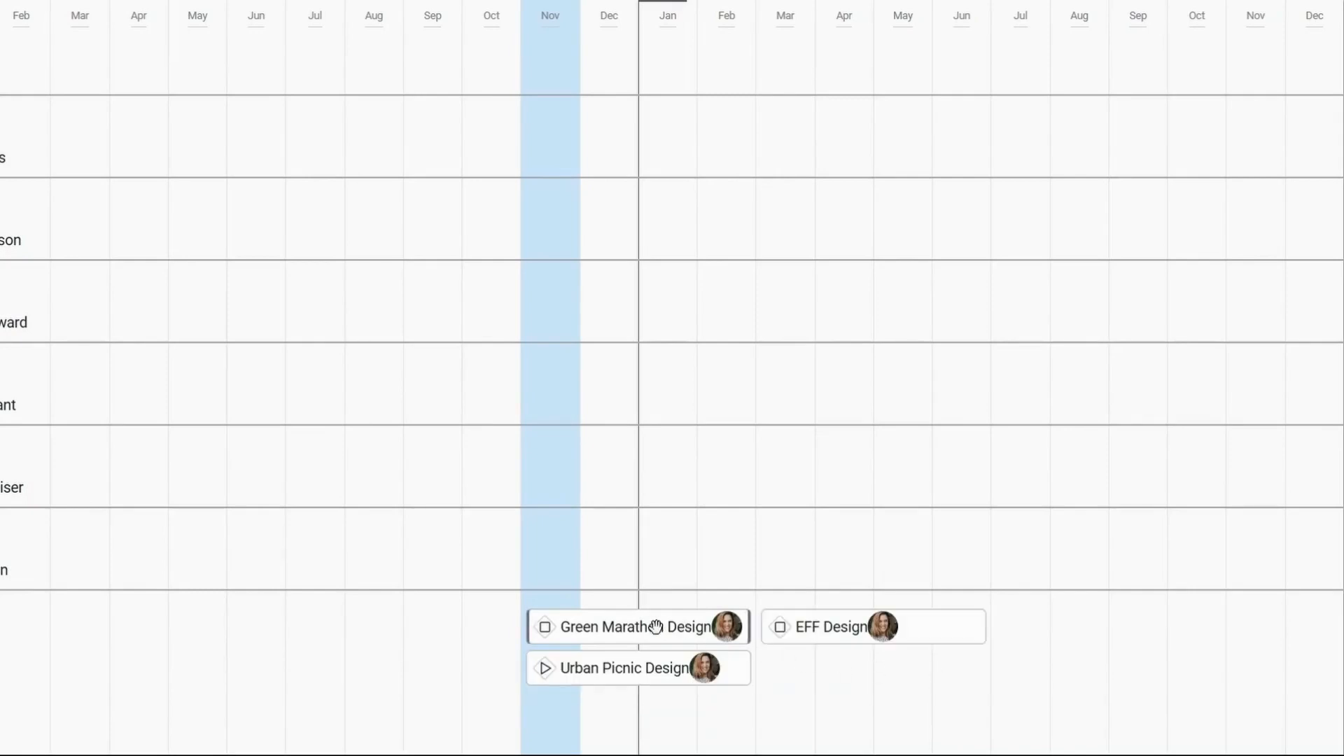
drag(657, 626, 1149, 641)
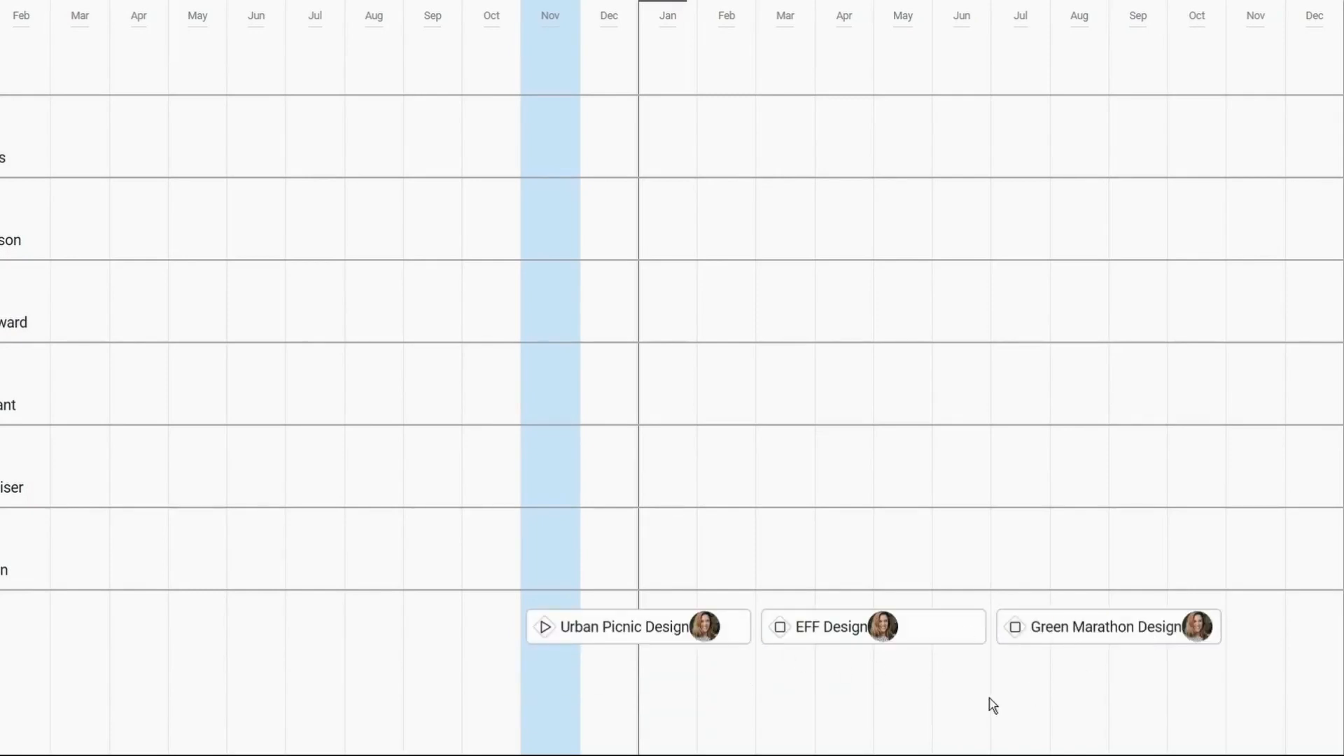
click(967, 3)
drag(741, 625, 634, 639)
drag(809, 628, 690, 628)
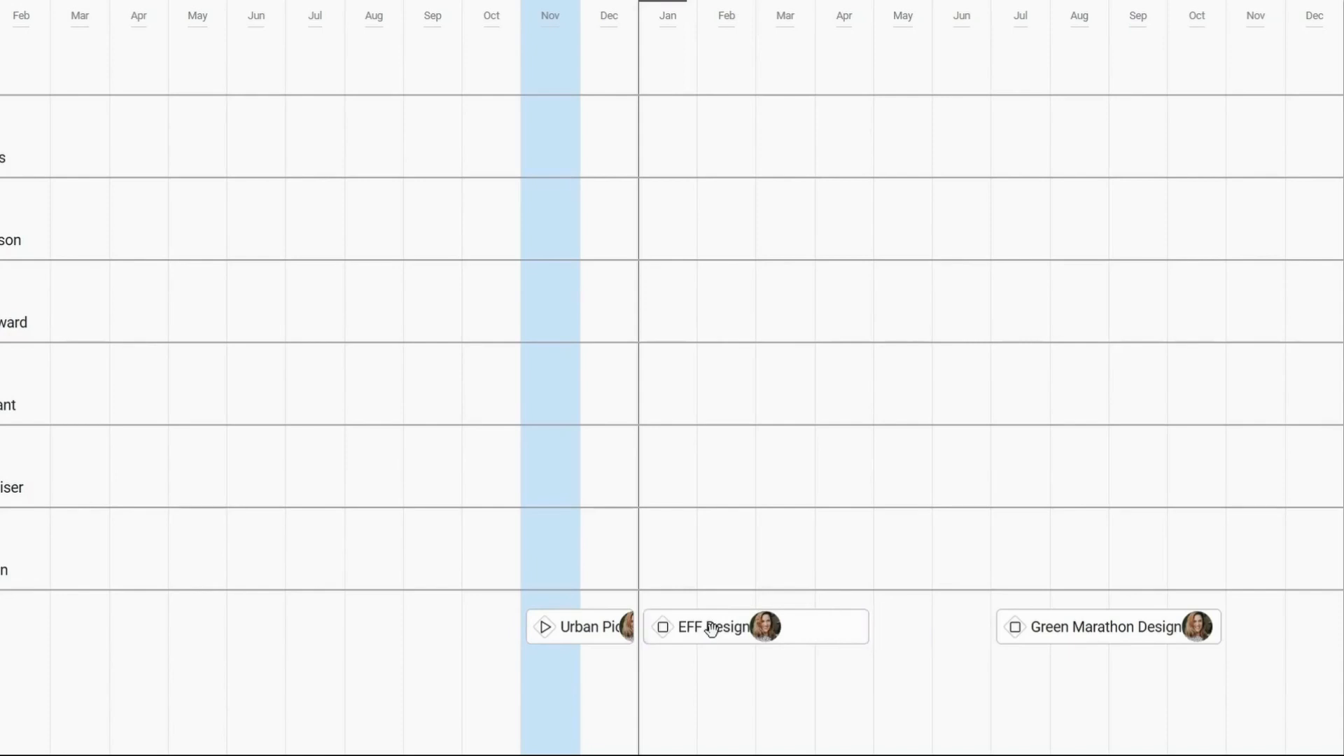
drag(863, 629, 770, 636)
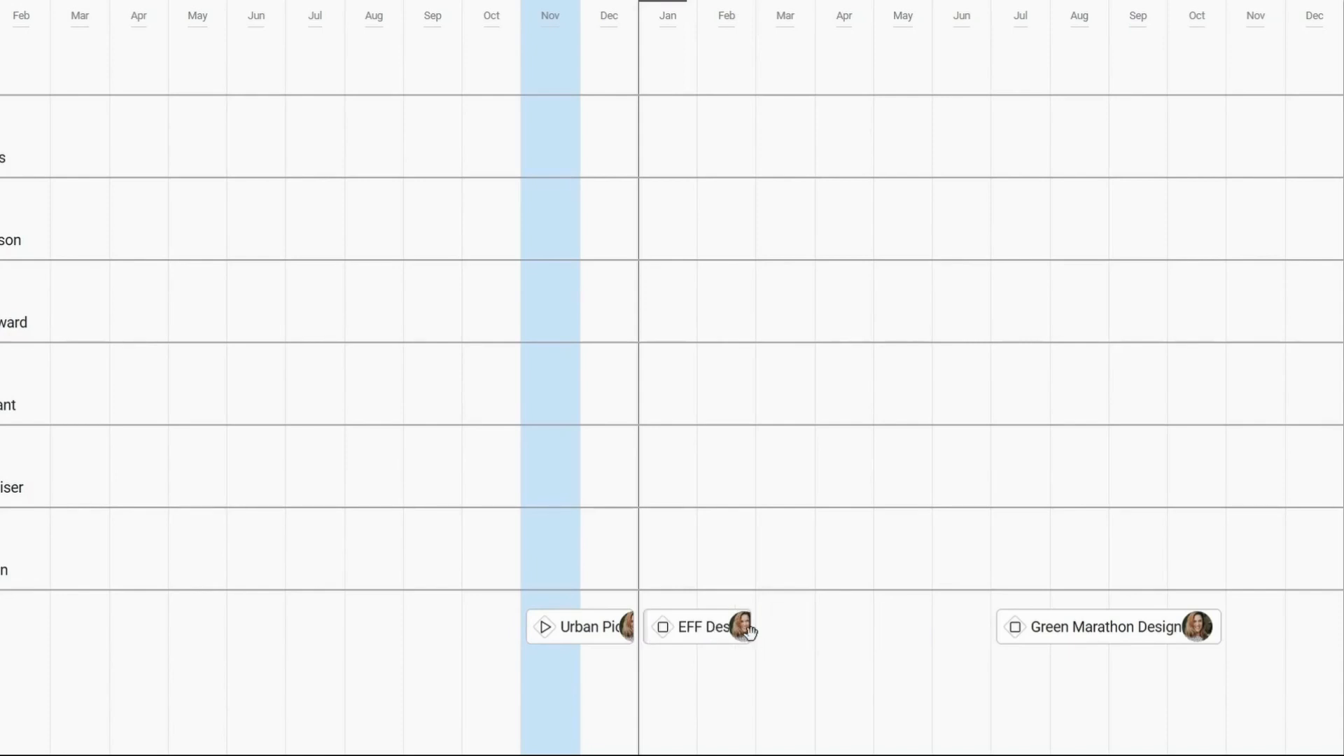
drag(1074, 629, 847, 625)
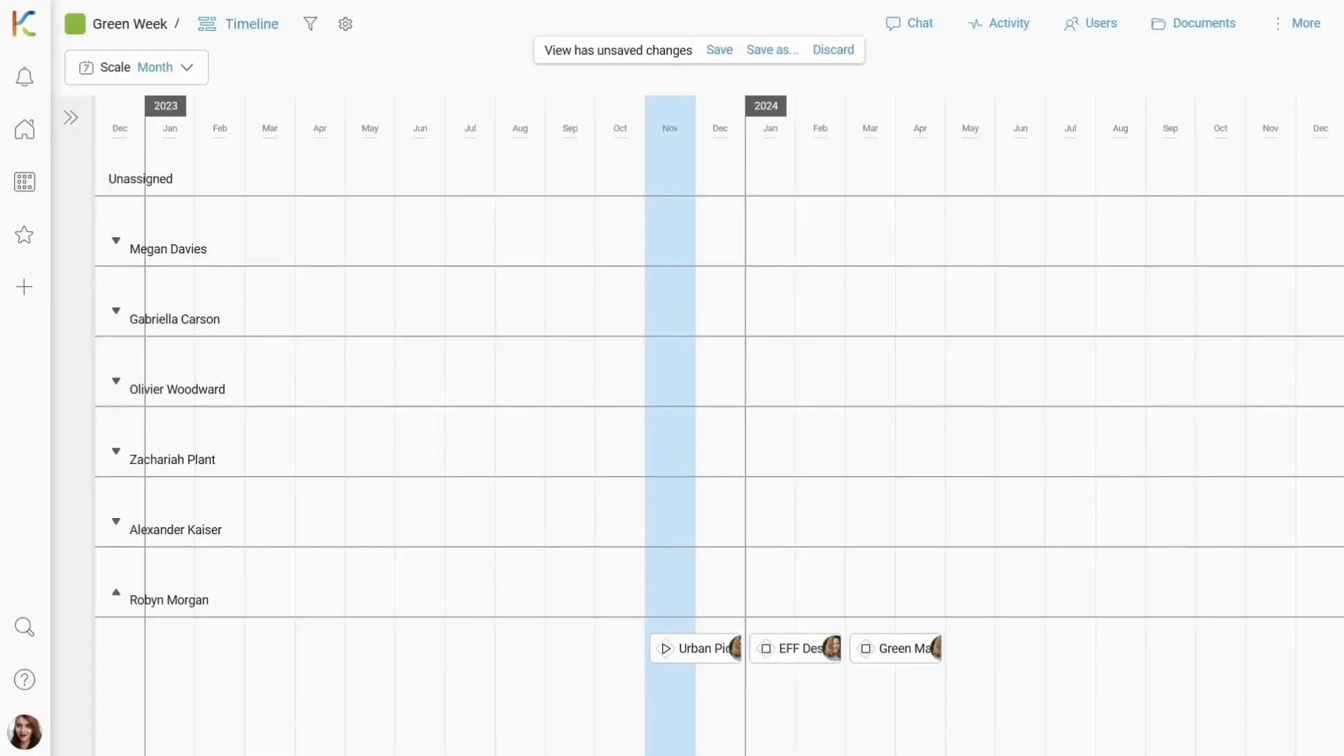
Step: In the Mind Map view, add a Cinema Selection card with status Ideas under Environmental Film Festival and place it below EFF Design
click(228, 28)
click(198, 367)
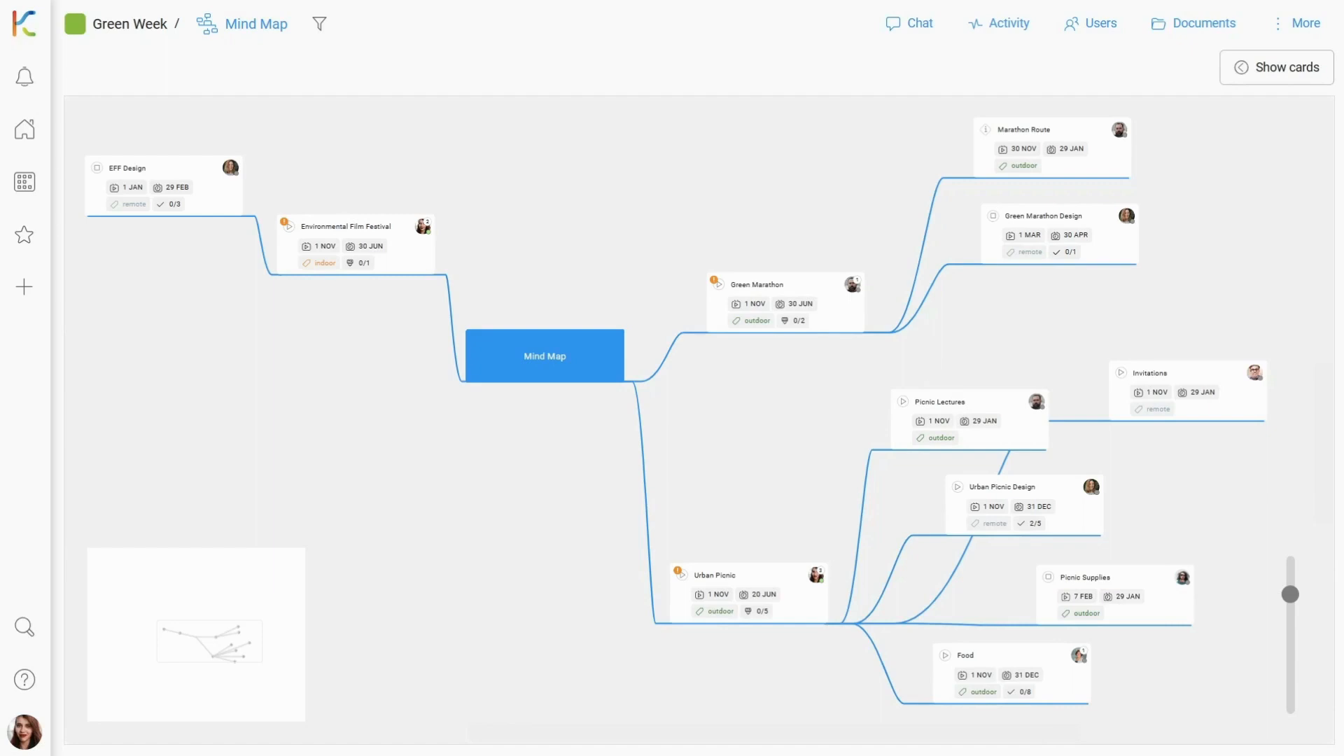
drag(1292, 595, 1290, 631)
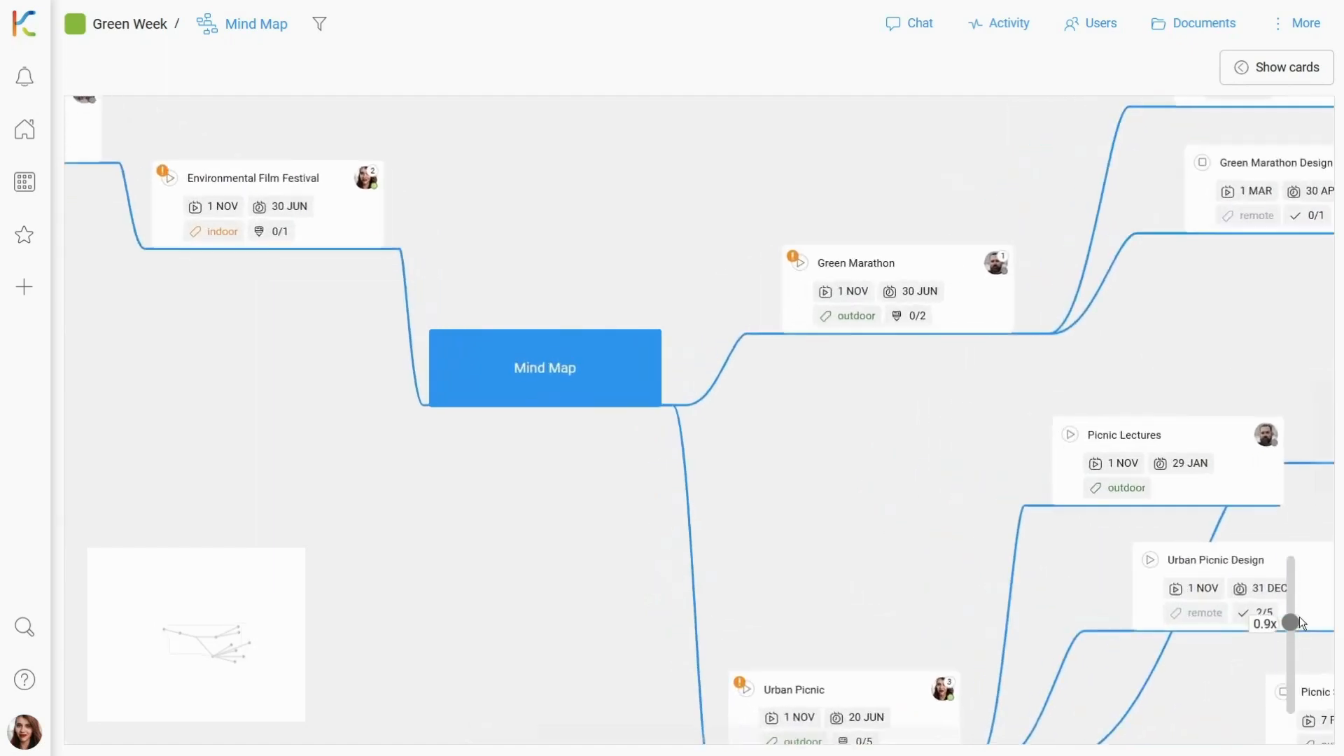
drag(1225, 343, 837, 119)
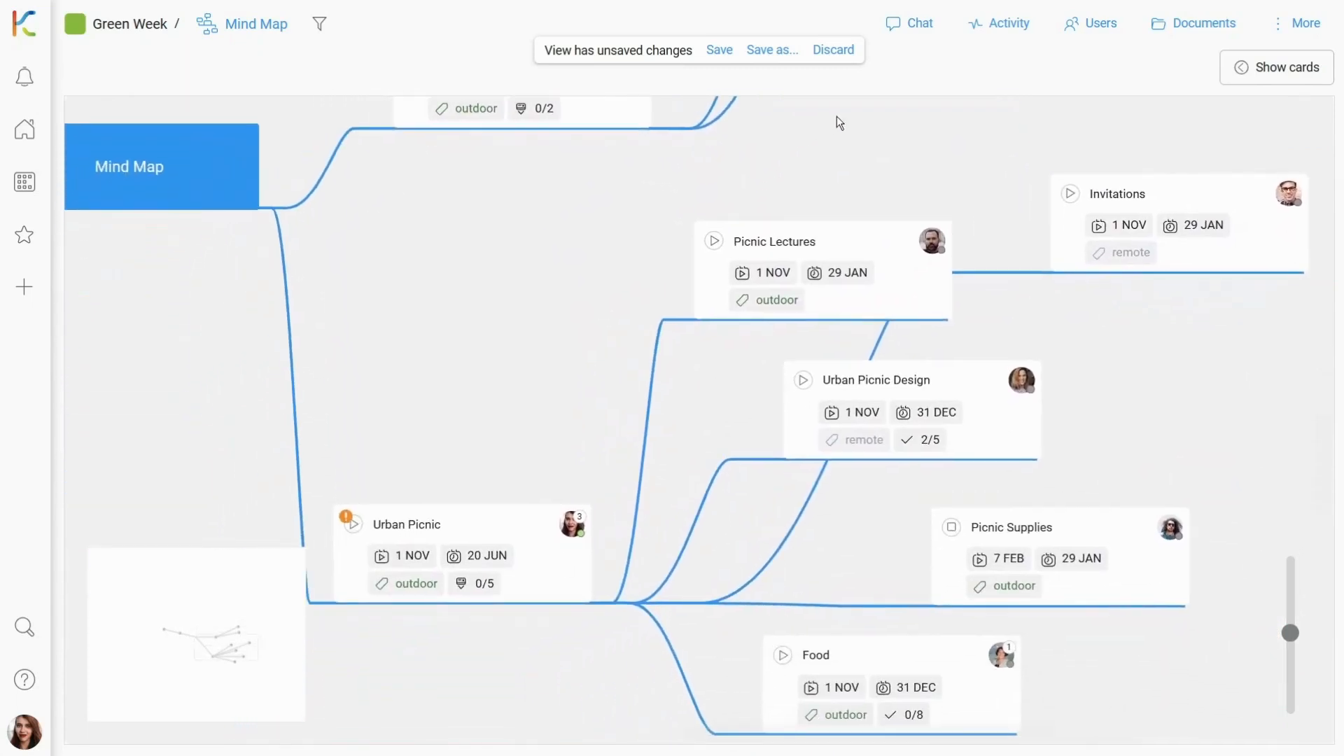
drag(339, 263, 1188, 617)
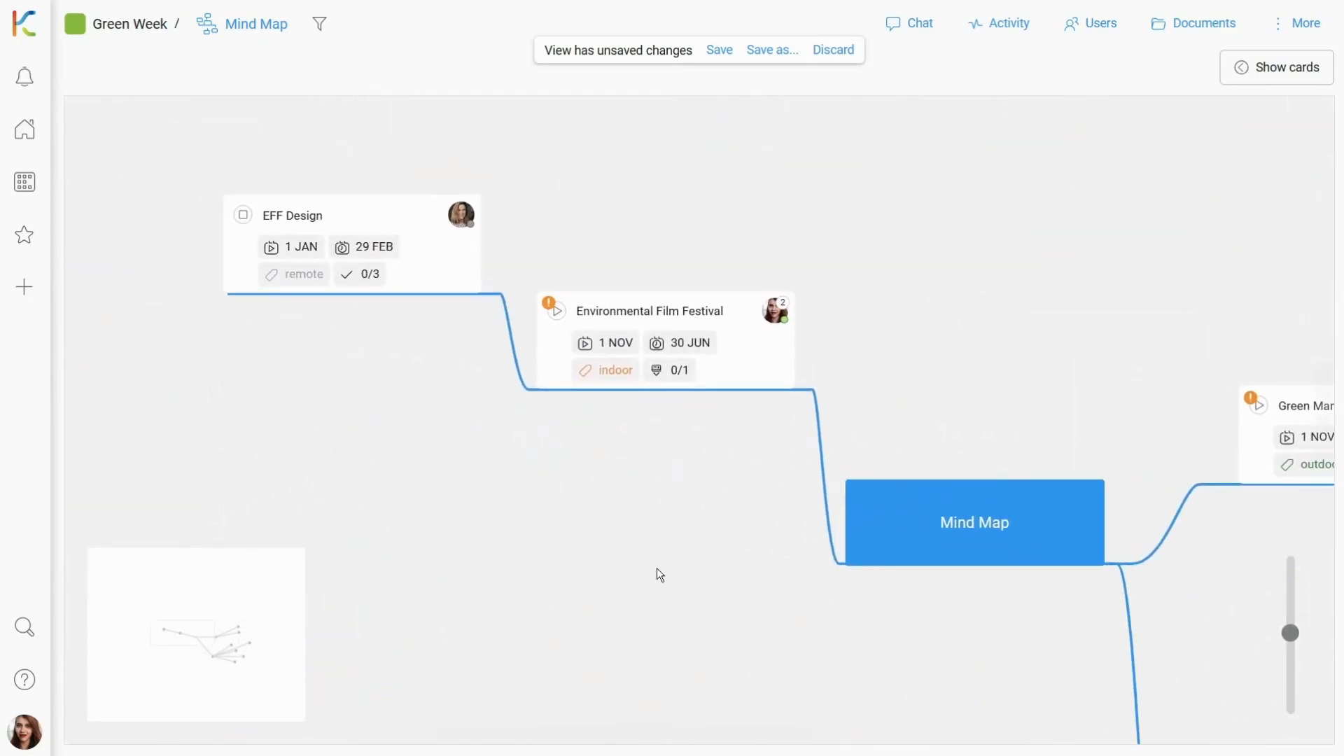
click(550, 395)
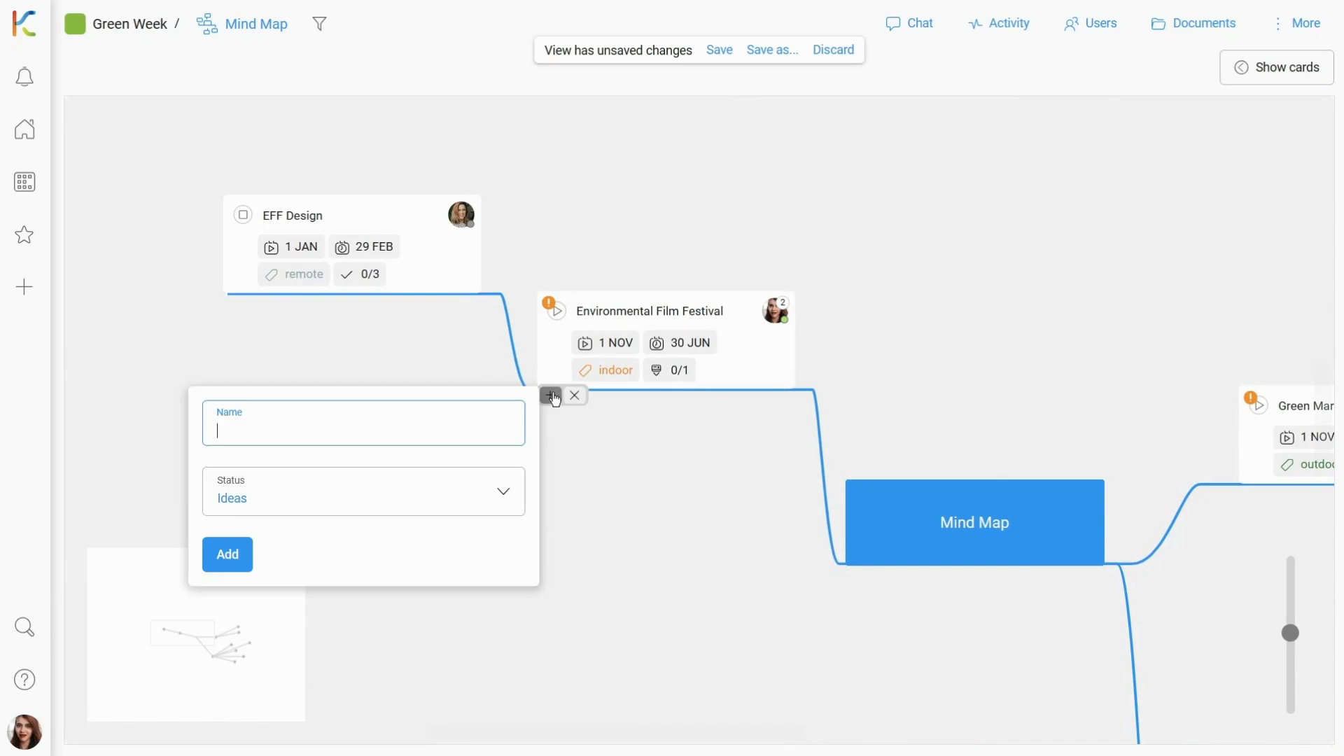
text(Cinema Selection)
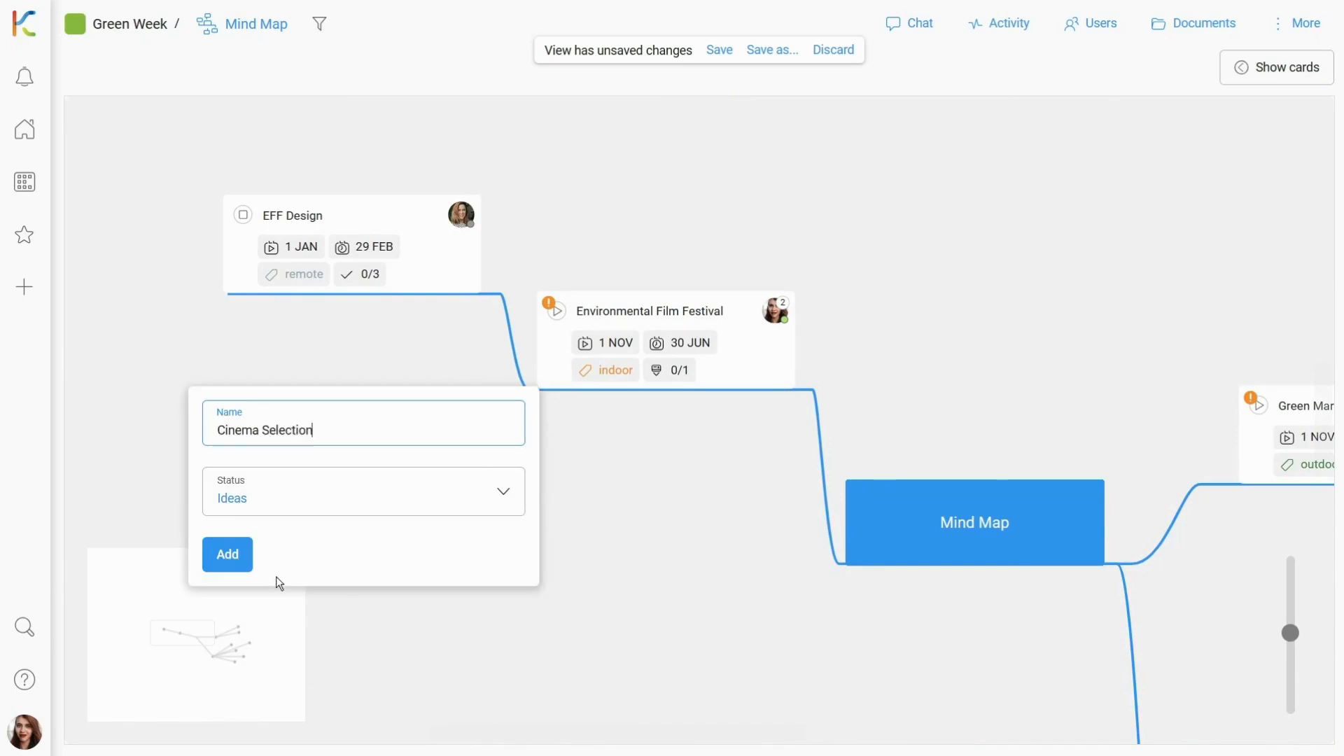
click(225, 557)
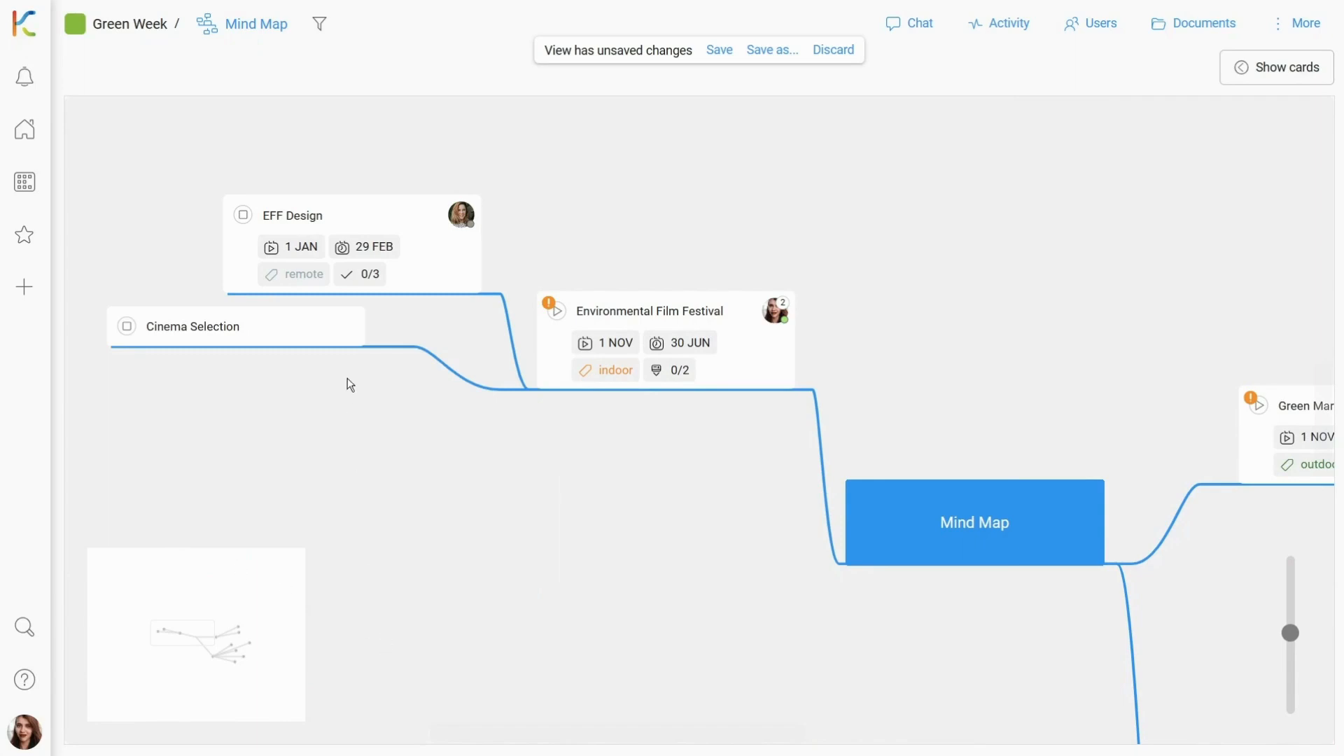
drag(348, 338, 463, 497)
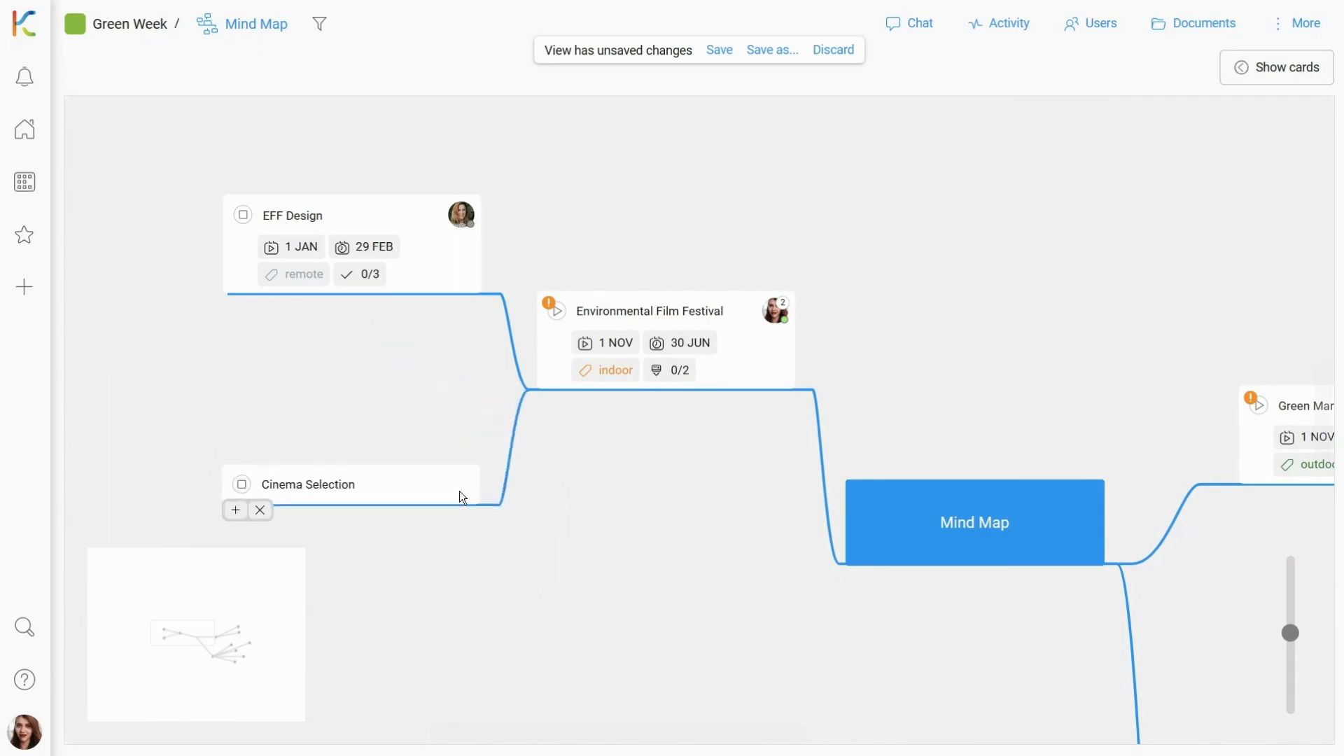